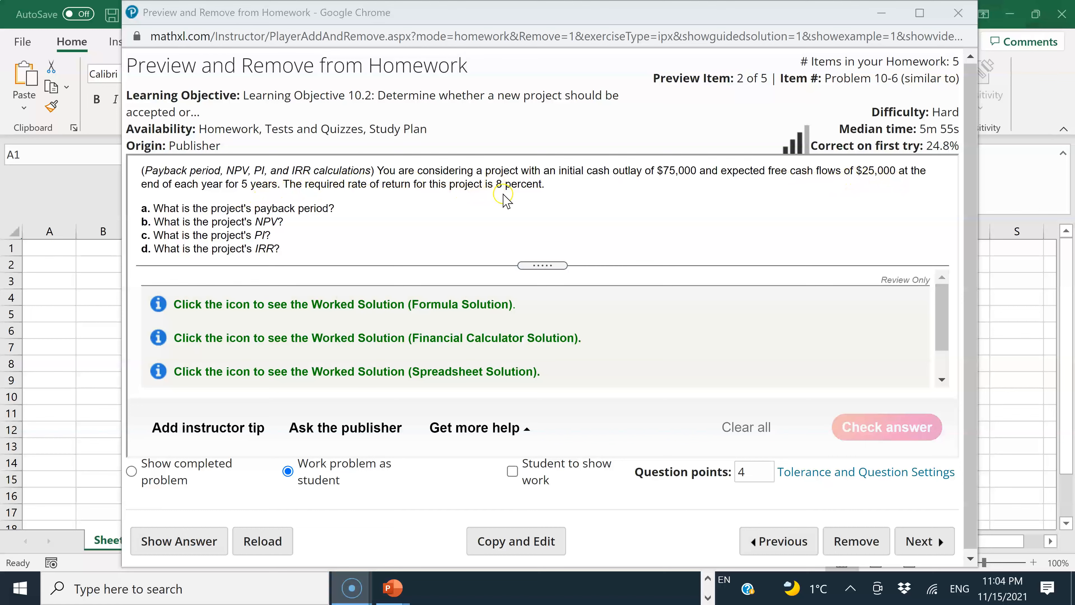
Switch to the blank Excel workbook and enter the headers Year in A1 and CF in B1
click(62, 254)
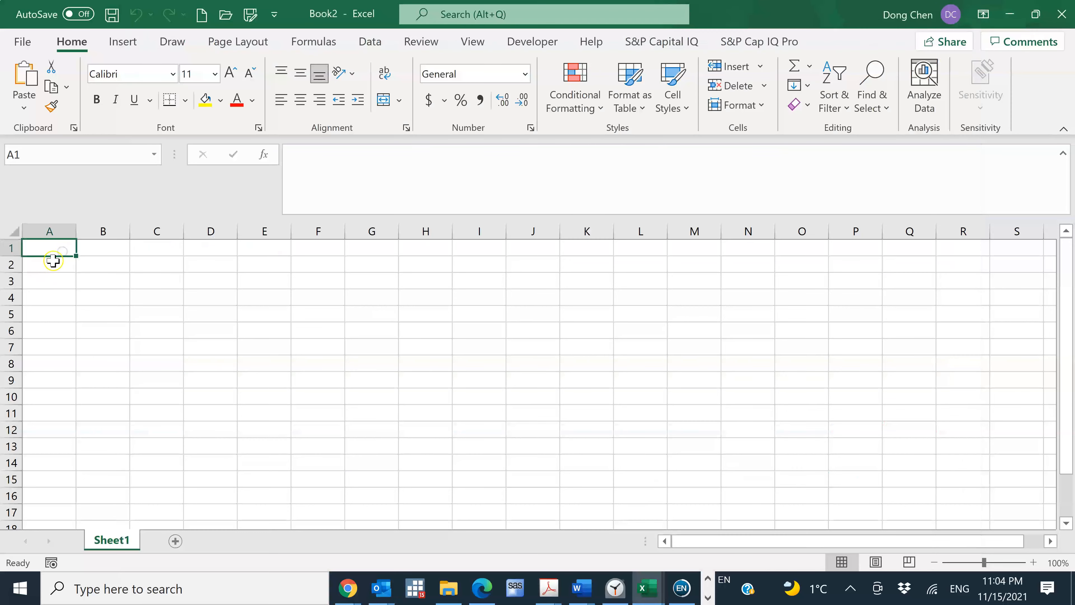
text(Year)
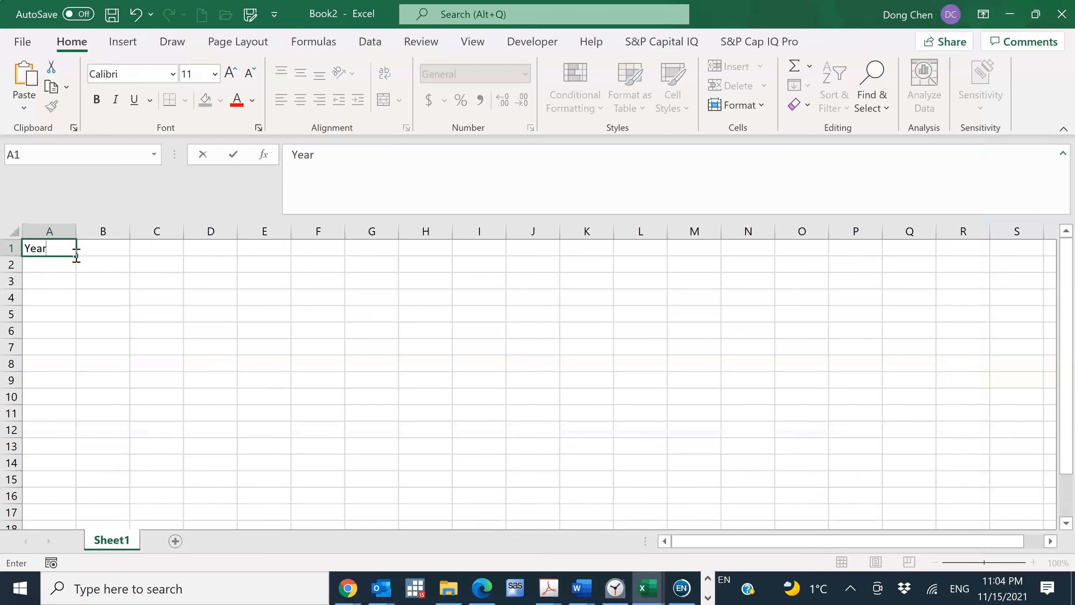
key(Tab)
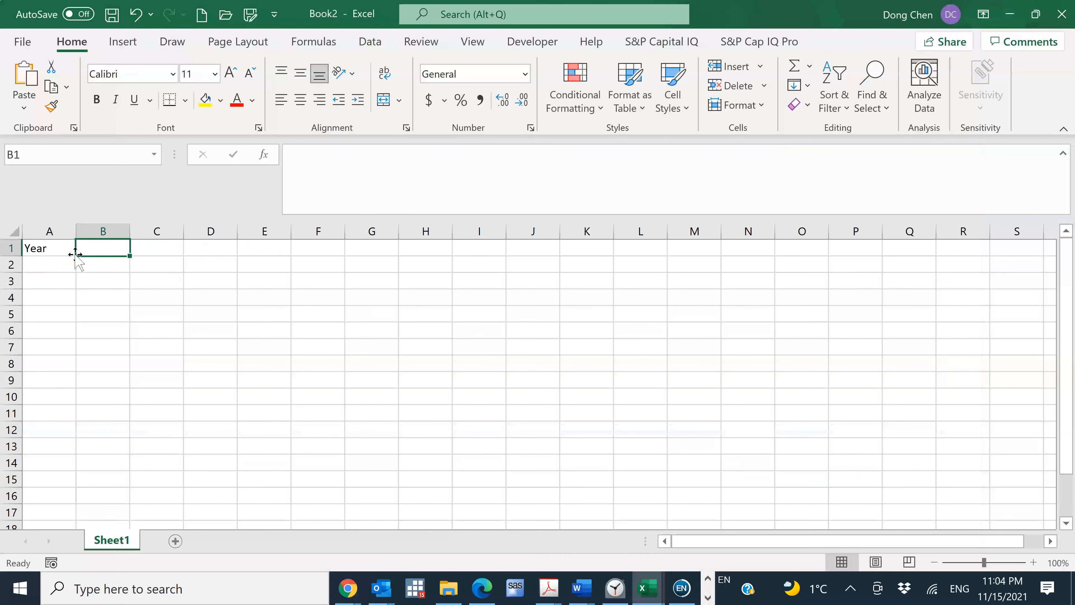
text(F)
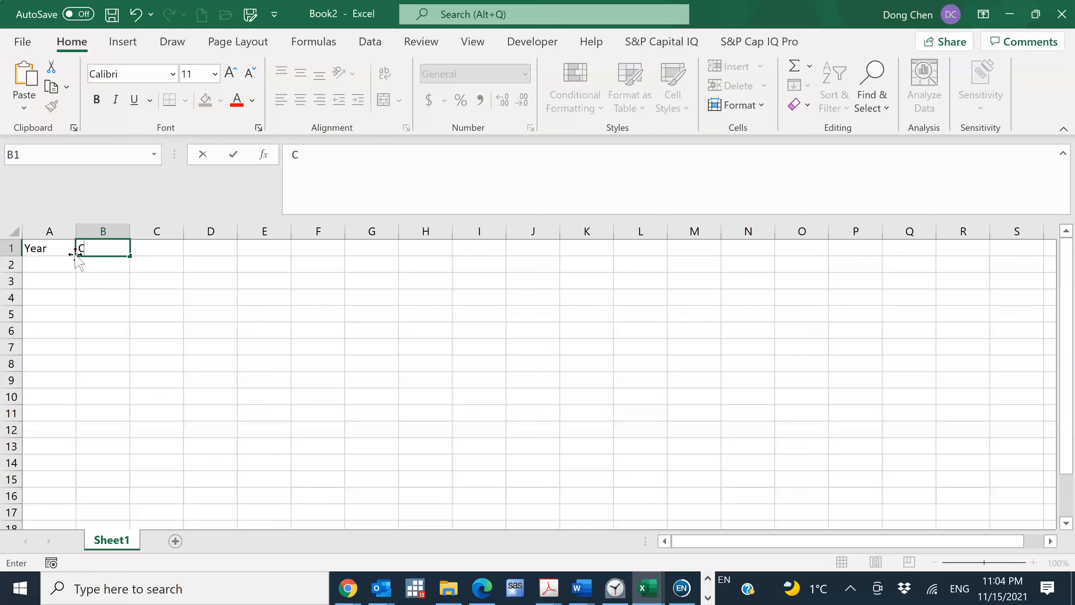
key(Return)
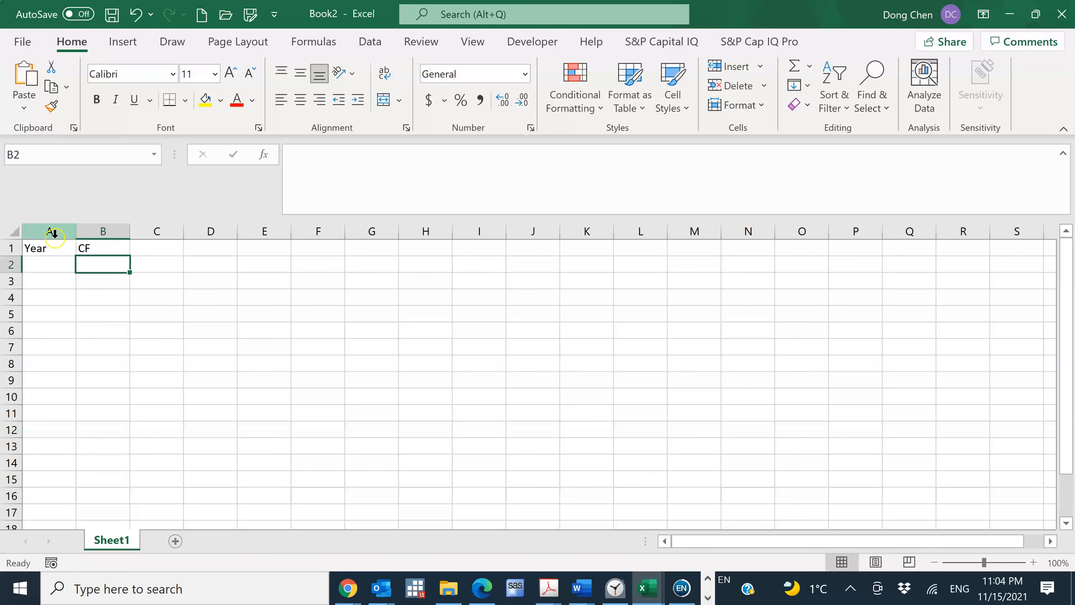
Enter year 0 in A2 and, after checking the initial outlay in the homework problem, enter -75000 in B2
click(48, 266)
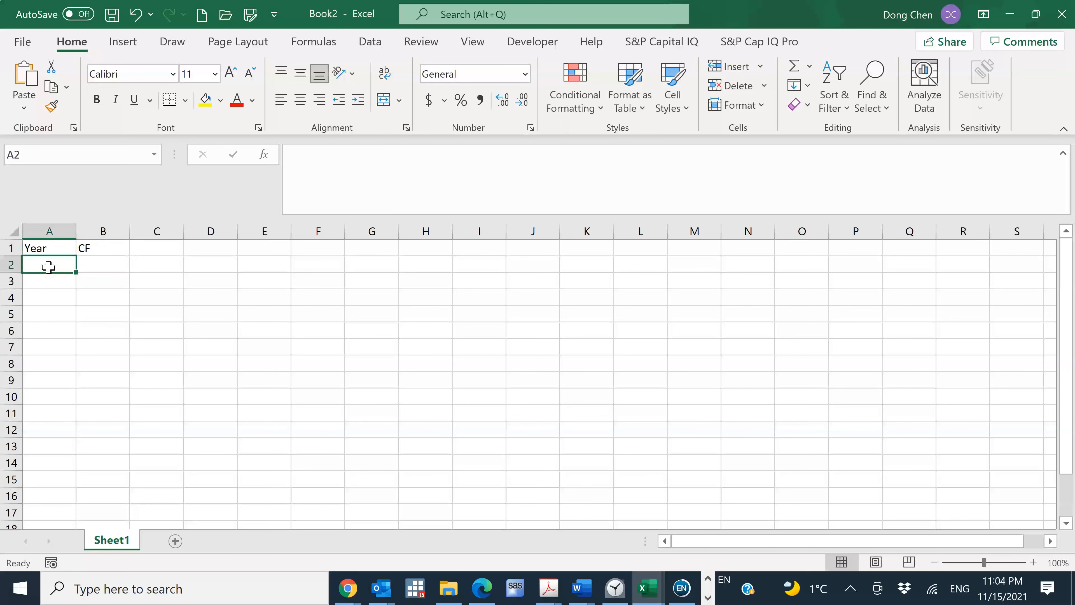
text(0)
key(Tab)
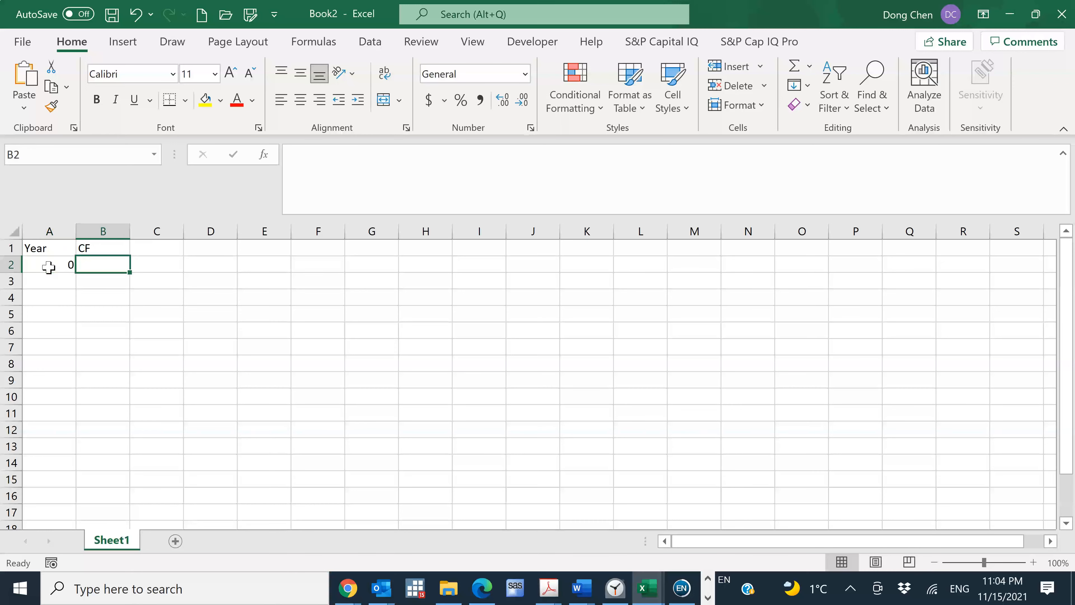
key(alt+Tab)
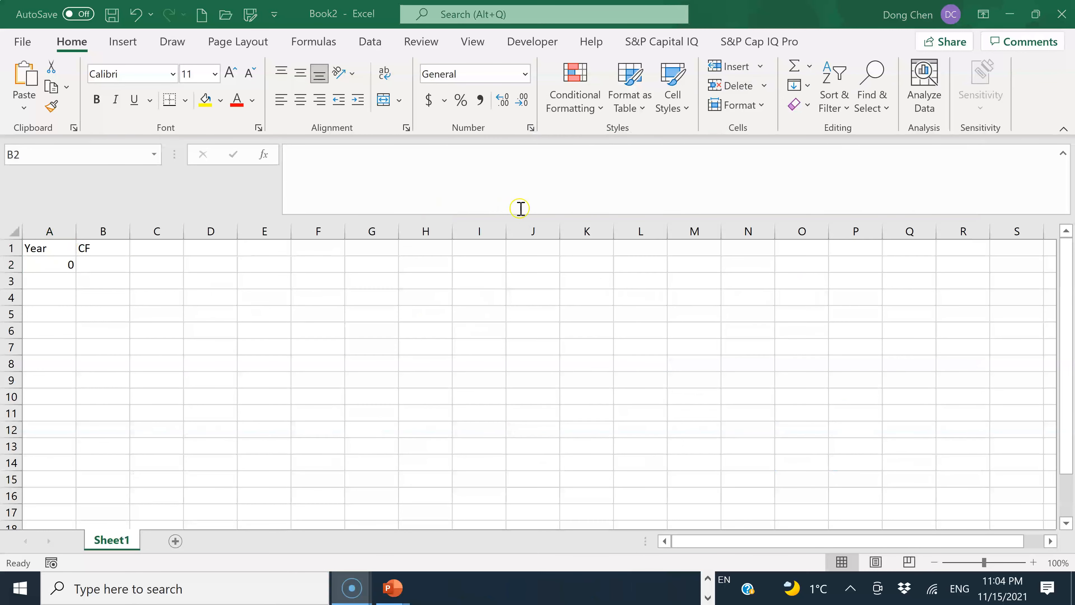
click(708, 578)
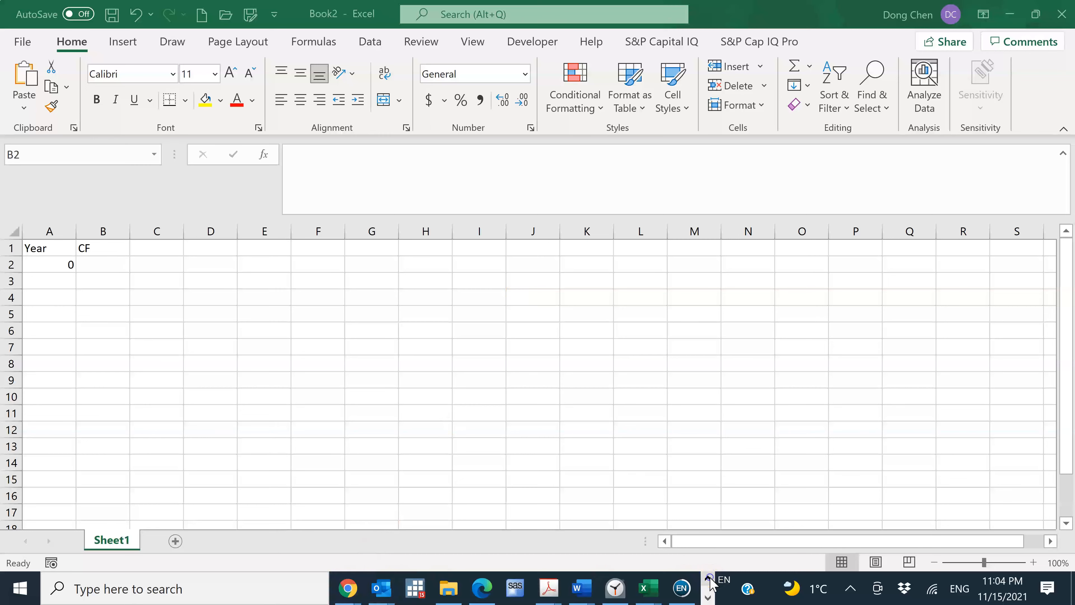
mouse_move(358, 591)
click(451, 513)
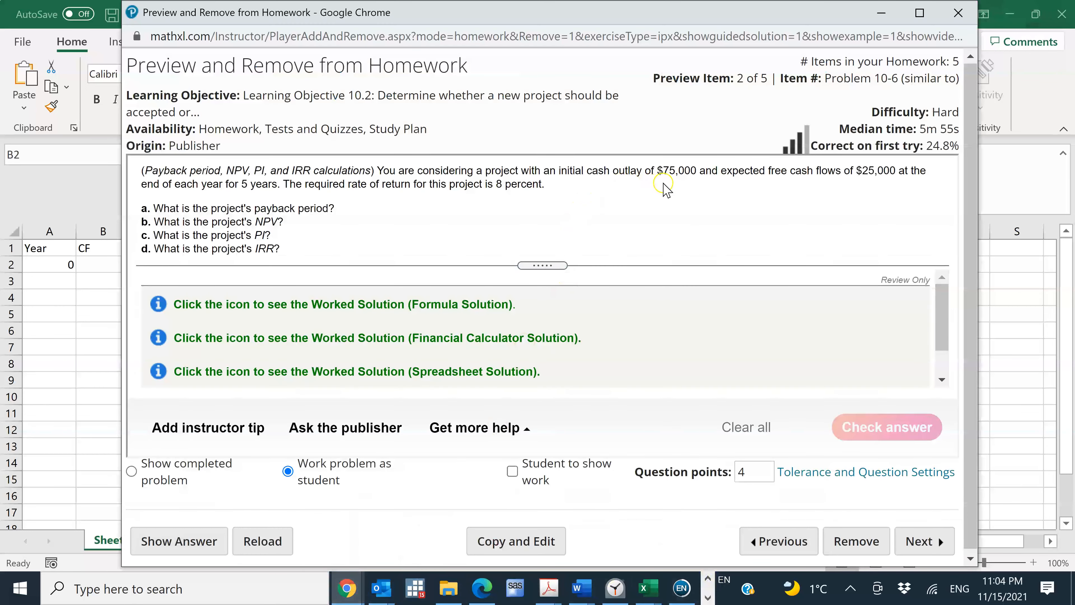
key(alt+Tab)
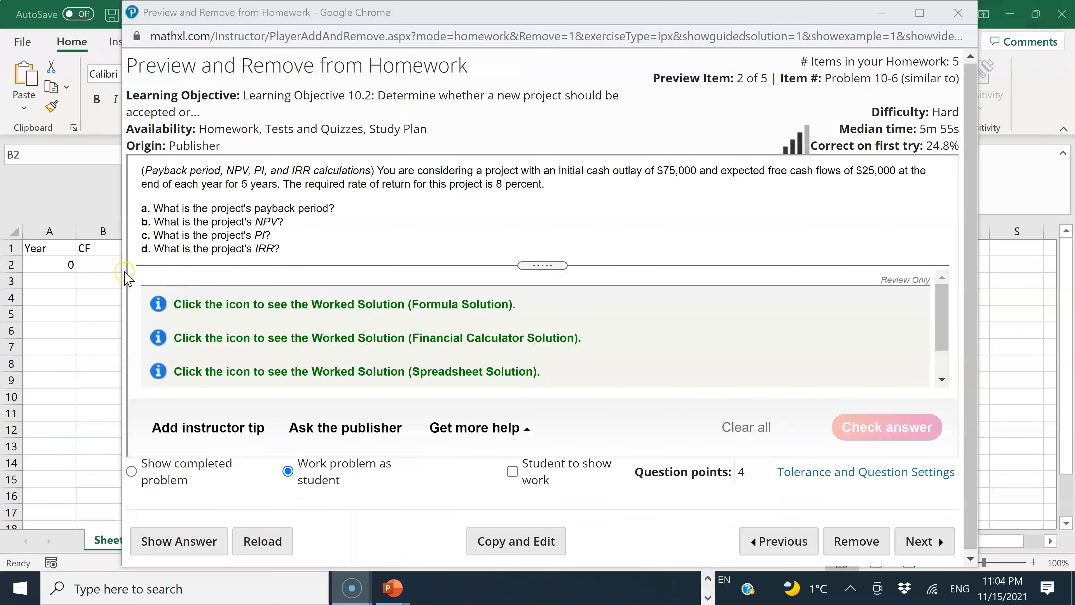
click(108, 264)
text(-75000)
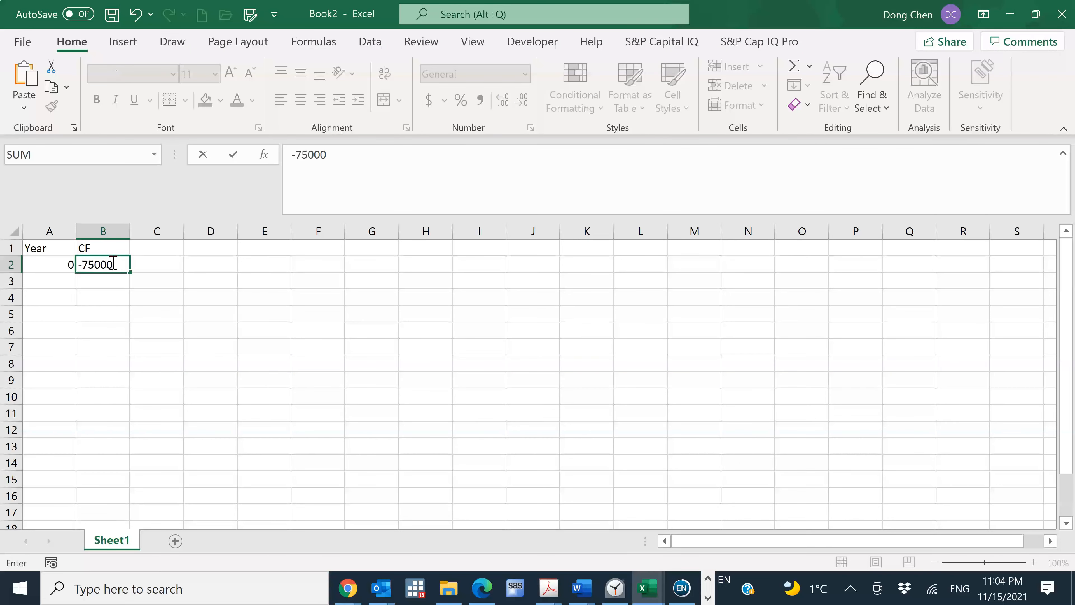
key(Return)
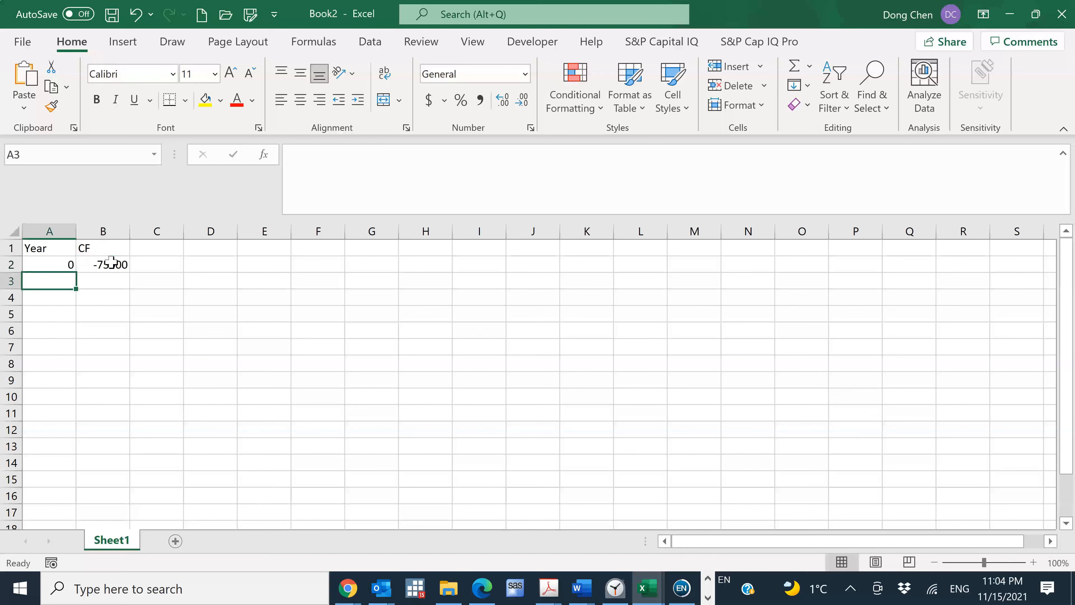
Enter 1 in A3, check the project length in the homework problem, and extend the year series through 5 in A7
text(1)
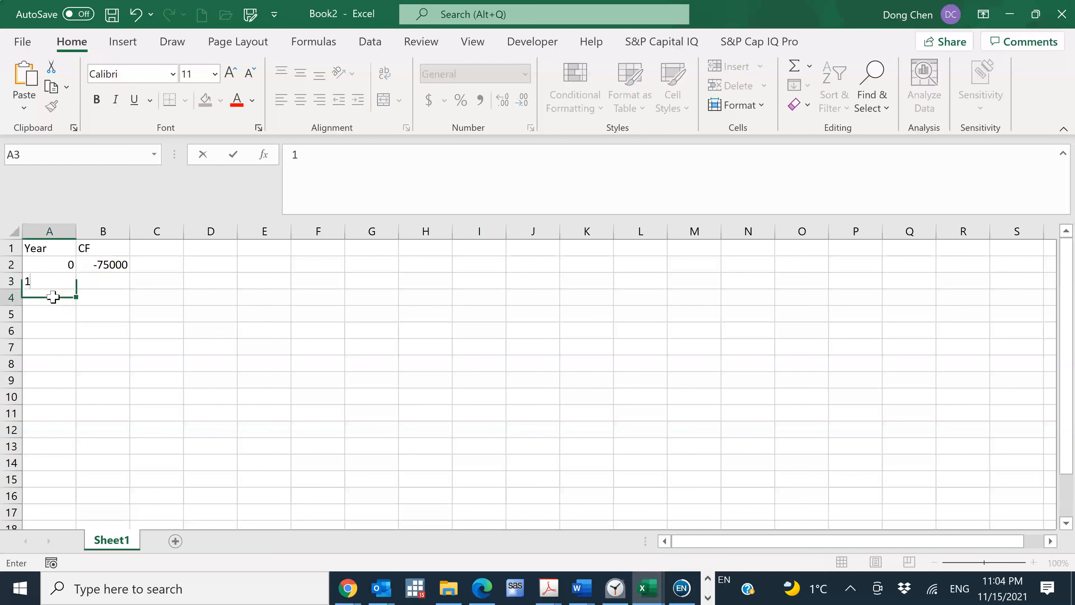
key(Return)
click(74, 264)
text(0)
drag(73, 266, 75, 285)
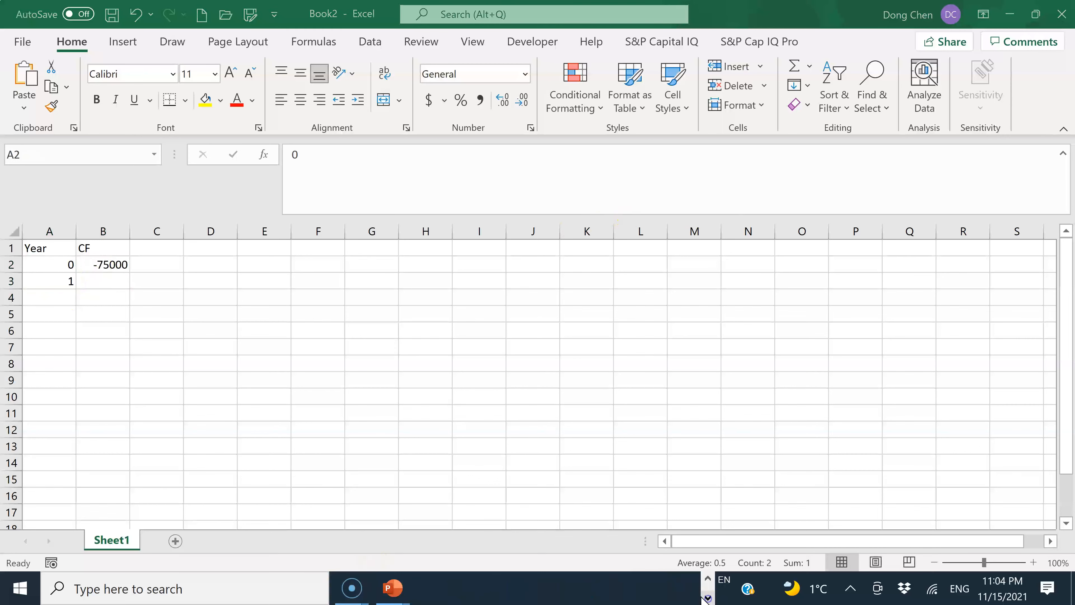
click(708, 578)
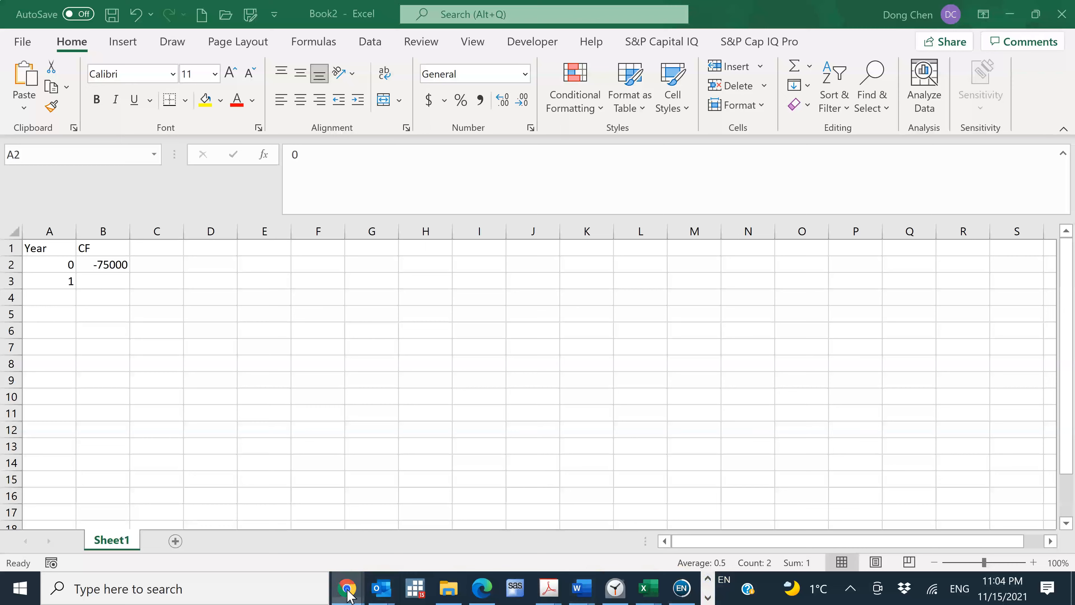
mouse_move(347, 588)
click(414, 509)
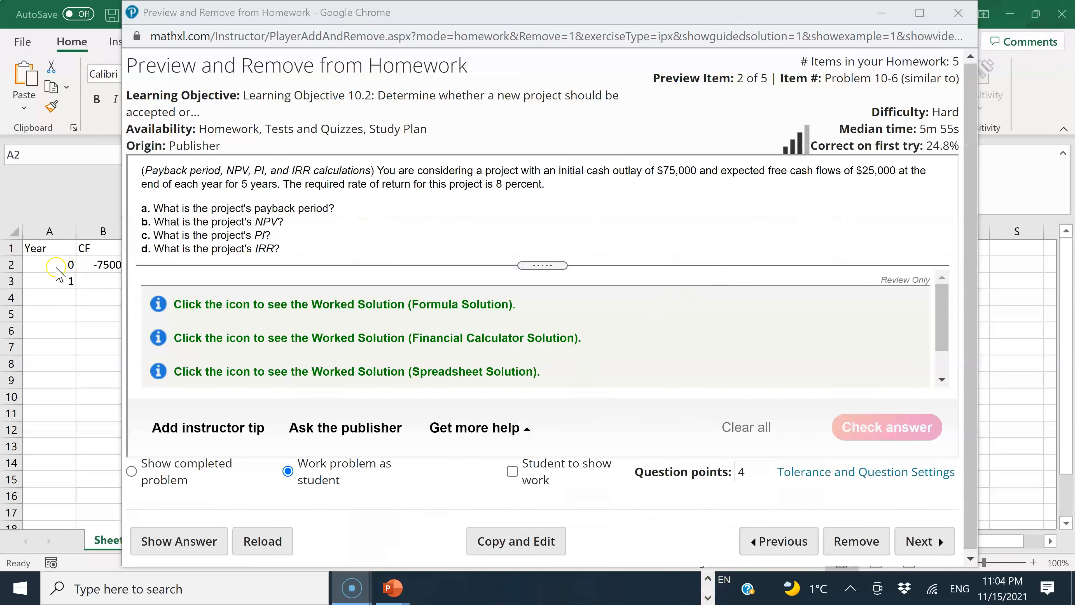
click(64, 267)
drag(76, 289, 77, 355)
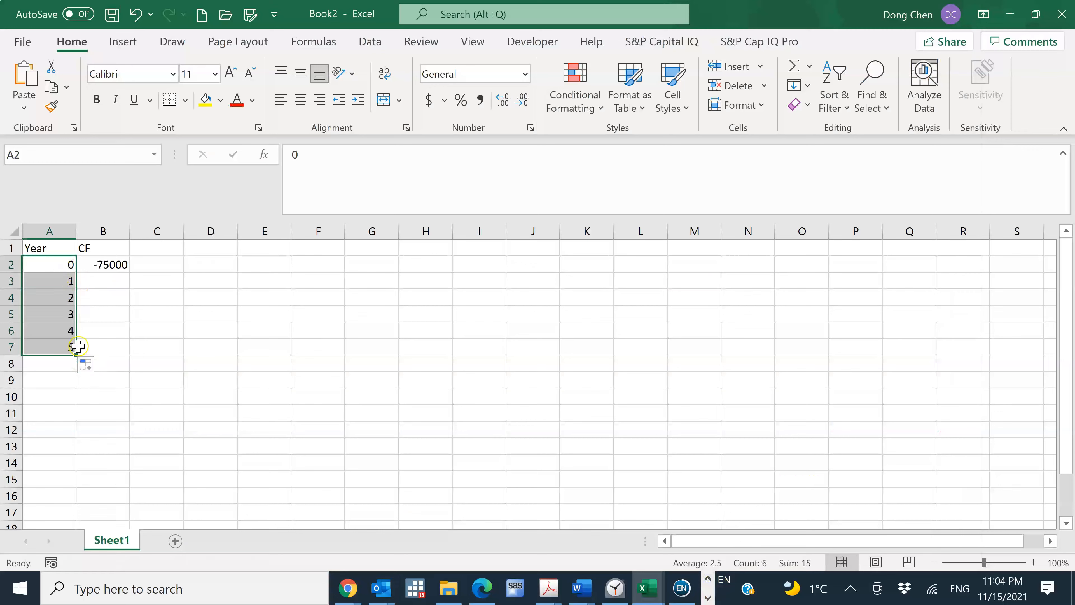
Check the annual free cash flow in the homework problem, enter 25000 in B3 and fill it through B7
click(104, 278)
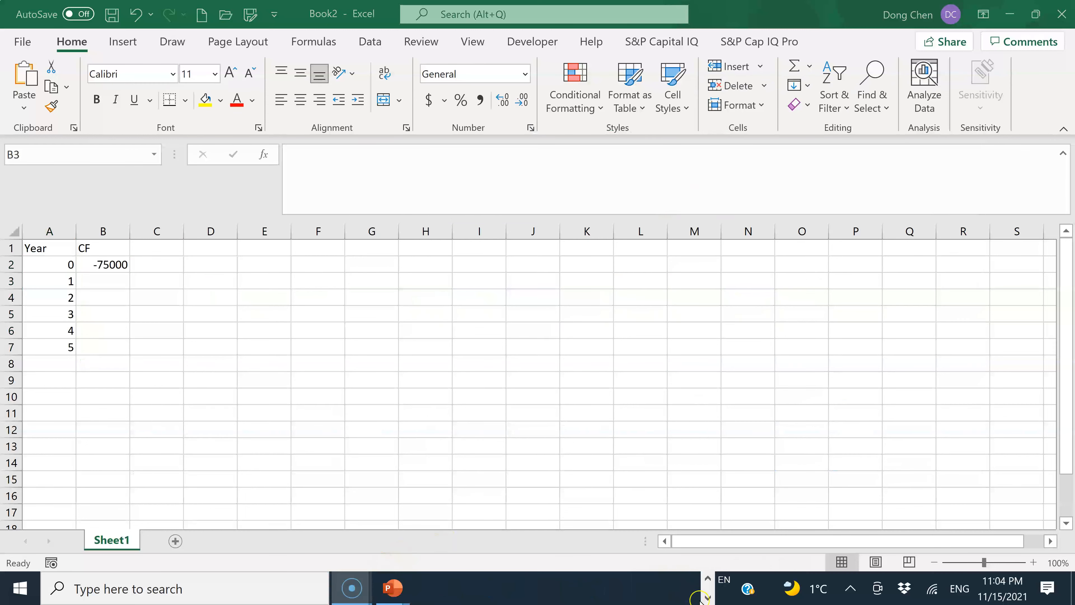
click(707, 579)
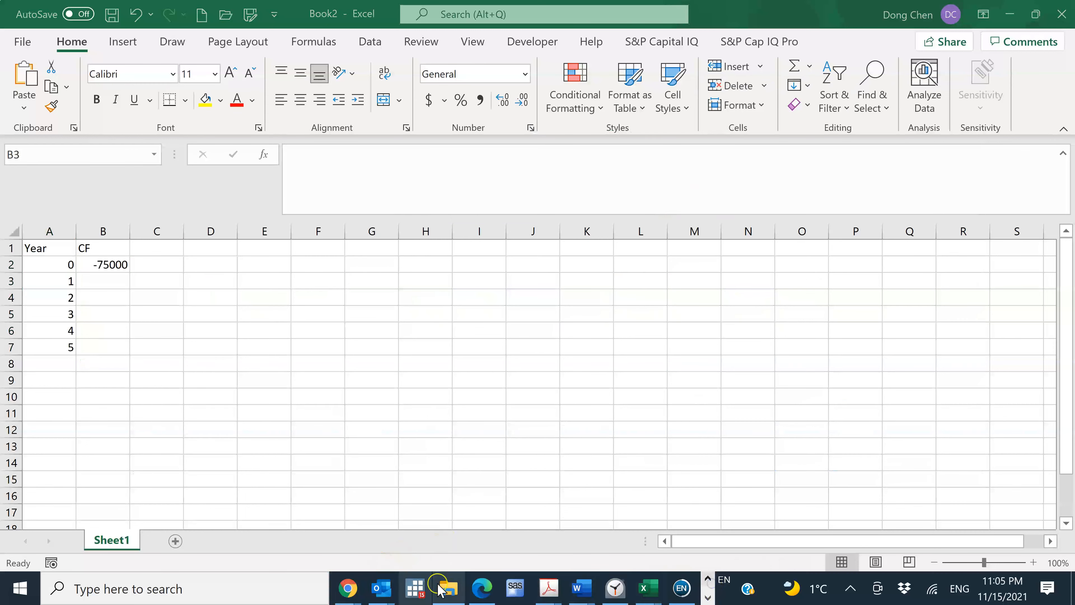
mouse_move(346, 588)
click(432, 559)
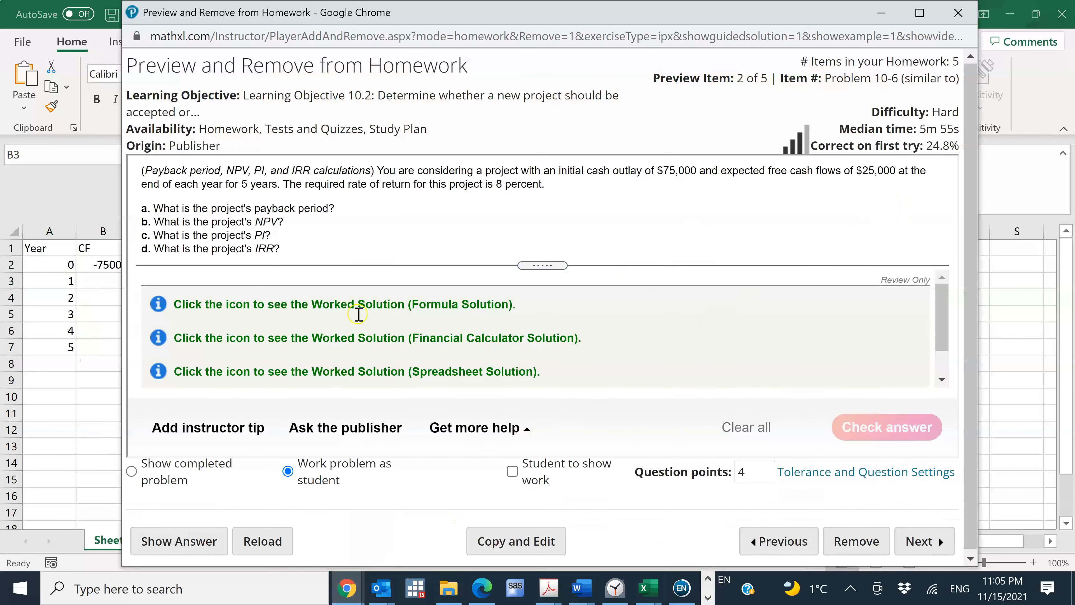
click(92, 291)
text(250)
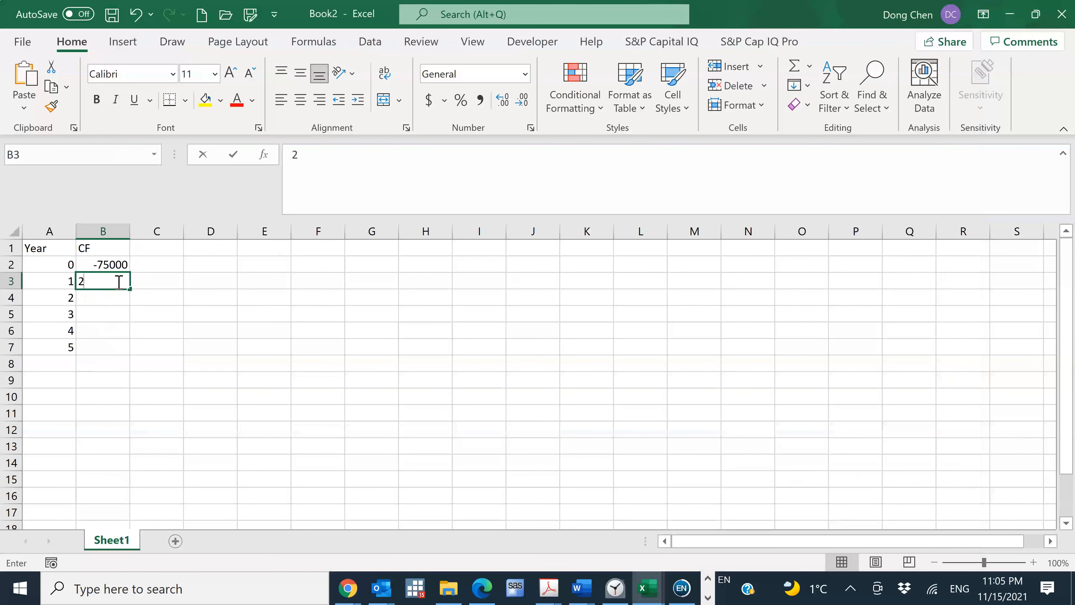
key(Return)
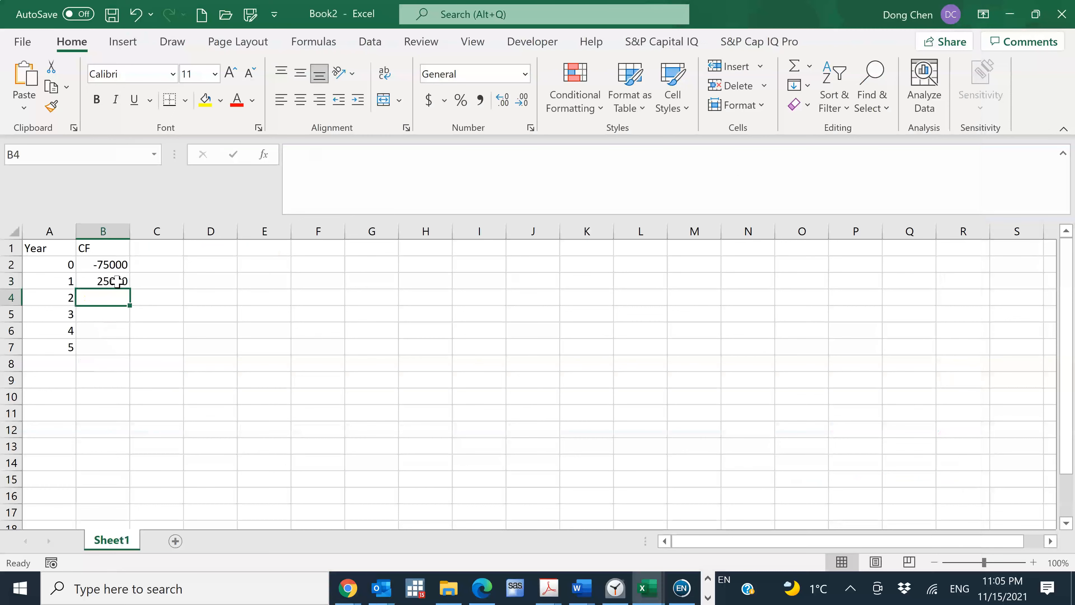
click(117, 281)
drag(129, 288, 117, 356)
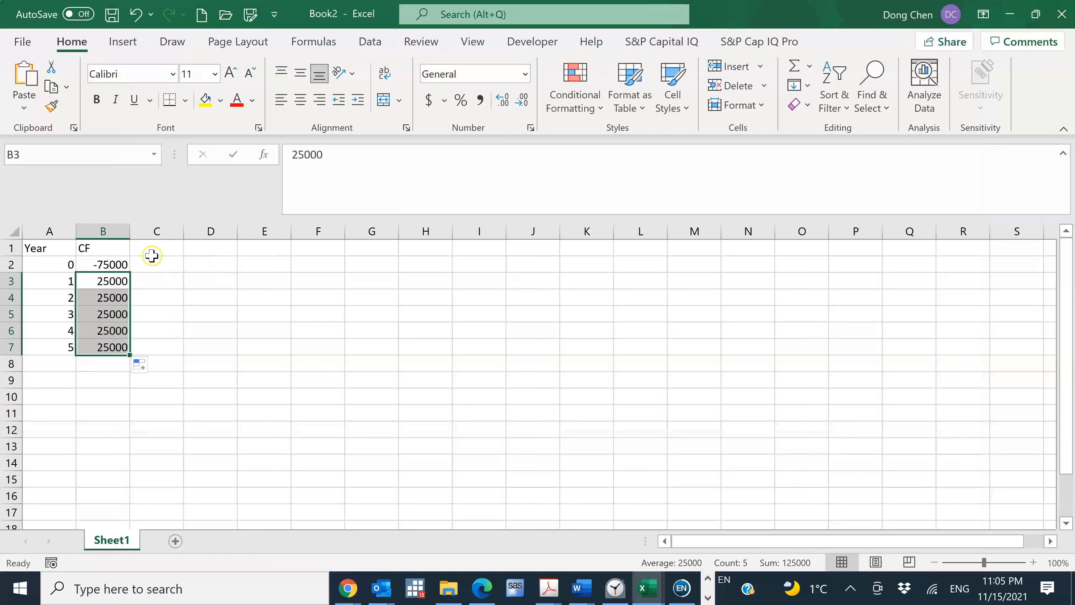
Enter the label Discount rate in D1, leaving column C empty beside the cash flows
click(151, 251)
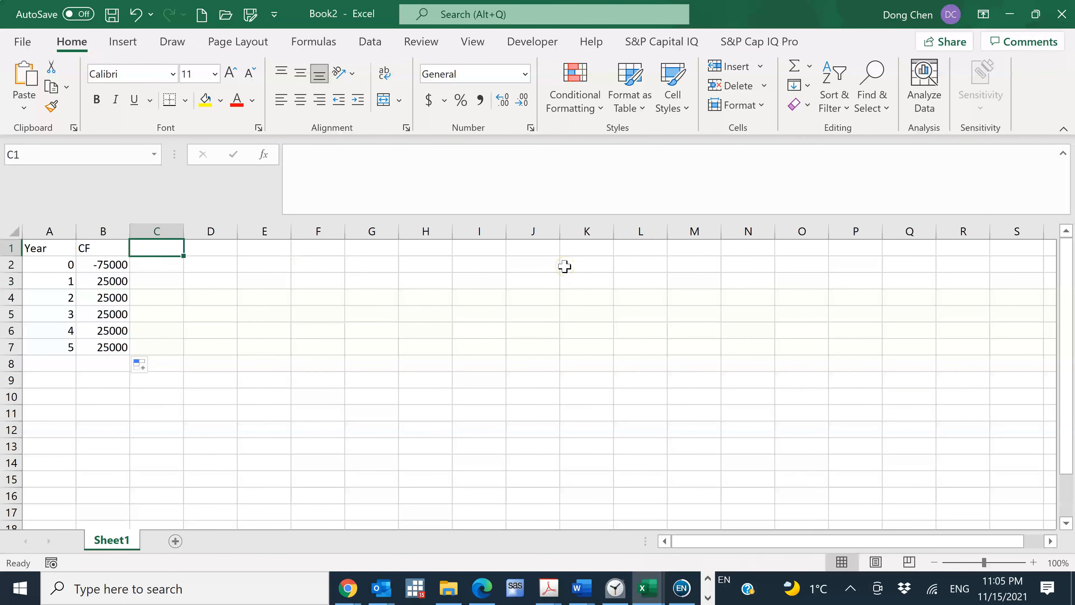
key(Right)
text(Discount rate)
key(Return)
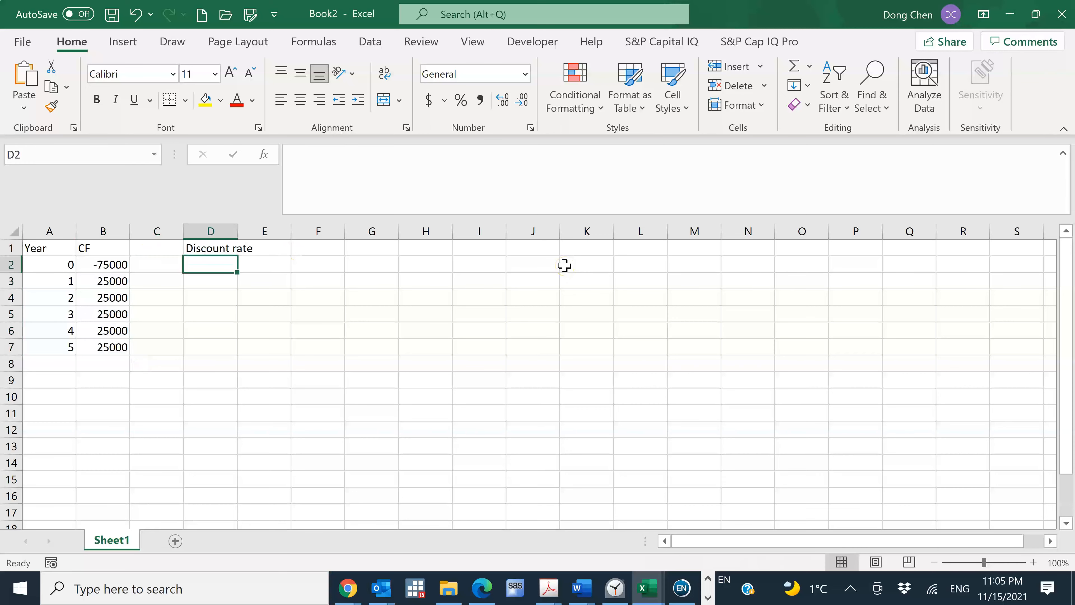
Check the required rate of return in the homework problem, enter 8% in E1, and autofit column D to its label
click(289, 243)
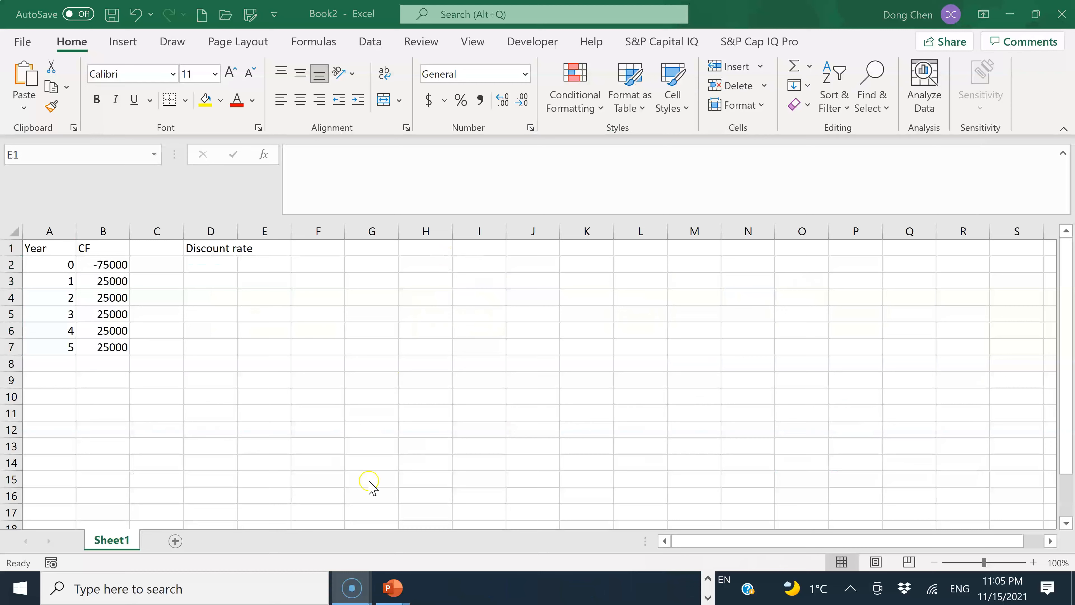
click(707, 584)
mouse_move(346, 589)
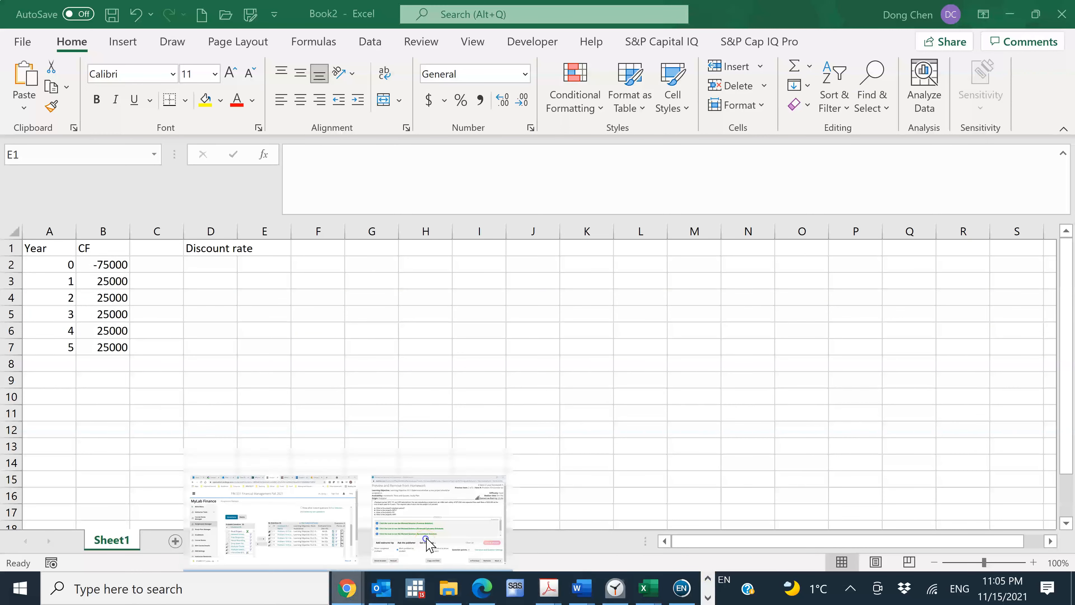
click(428, 544)
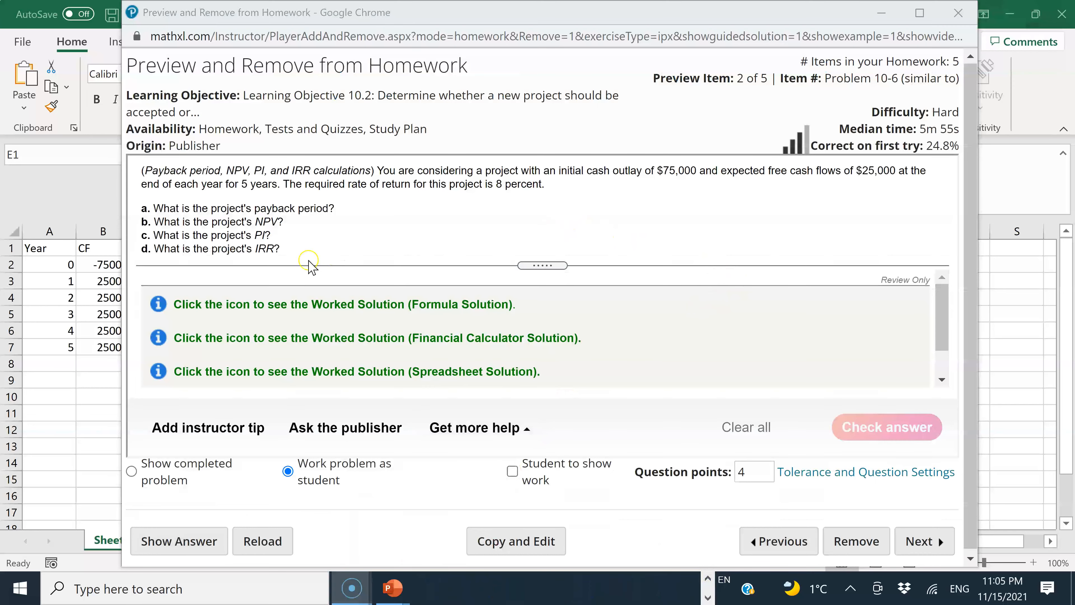
click(1019, 317)
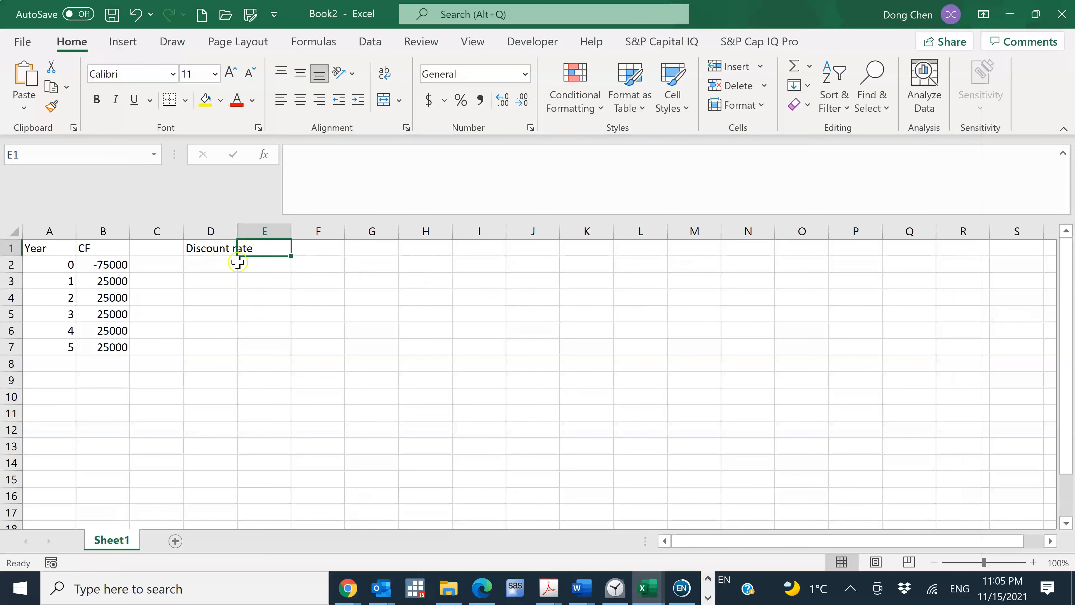
text(8%)
key(Return)
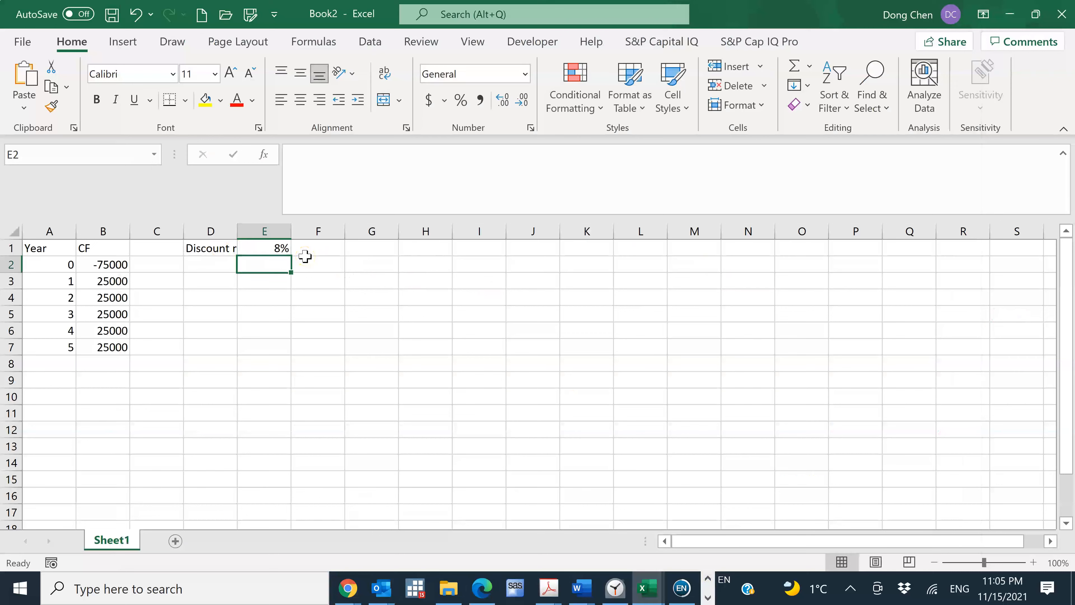
double_click(237, 231)
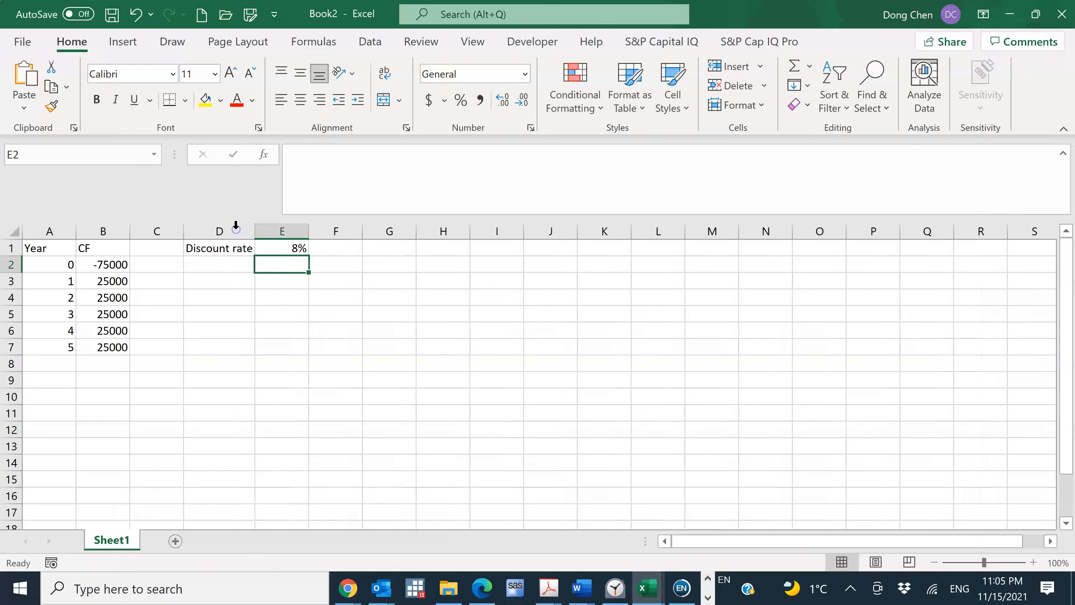
Move the discount rate label and its value from D1:E1 to F1:G1, and autofit column F
drag(219, 248, 398, 265)
key(ctrl+c)
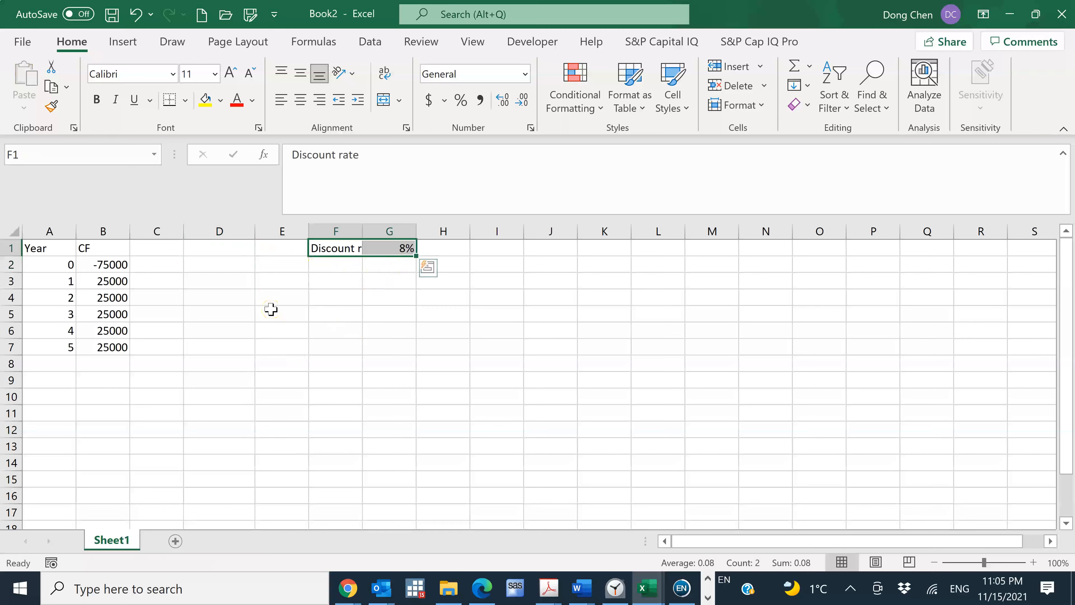
double_click(362, 232)
Enter the header Cumulative CF balance in C1 and autofit column C to it
click(161, 250)
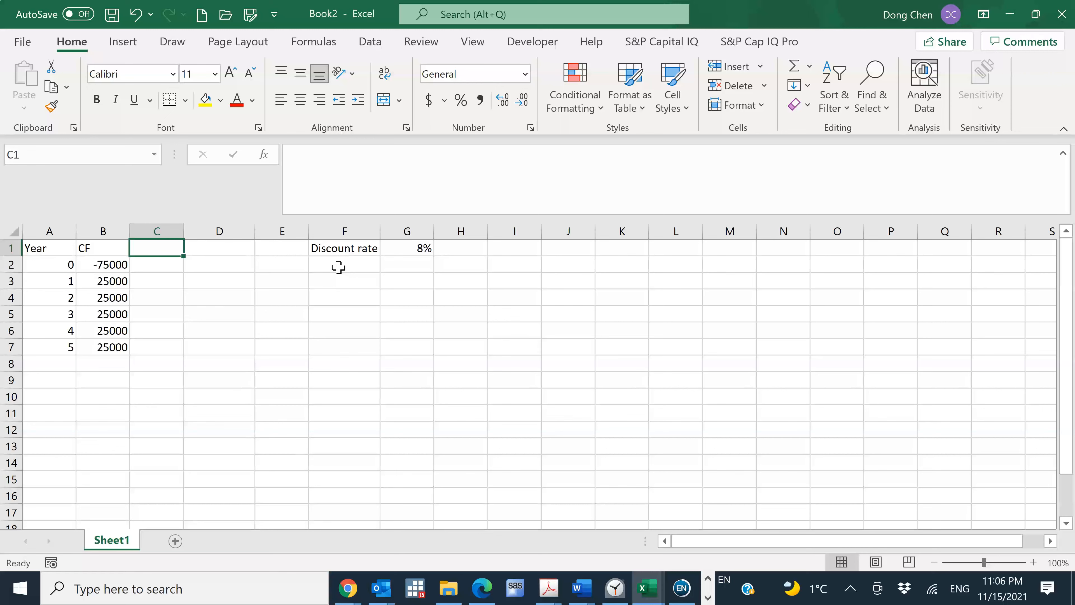
click(336, 265)
text(Cumulative)
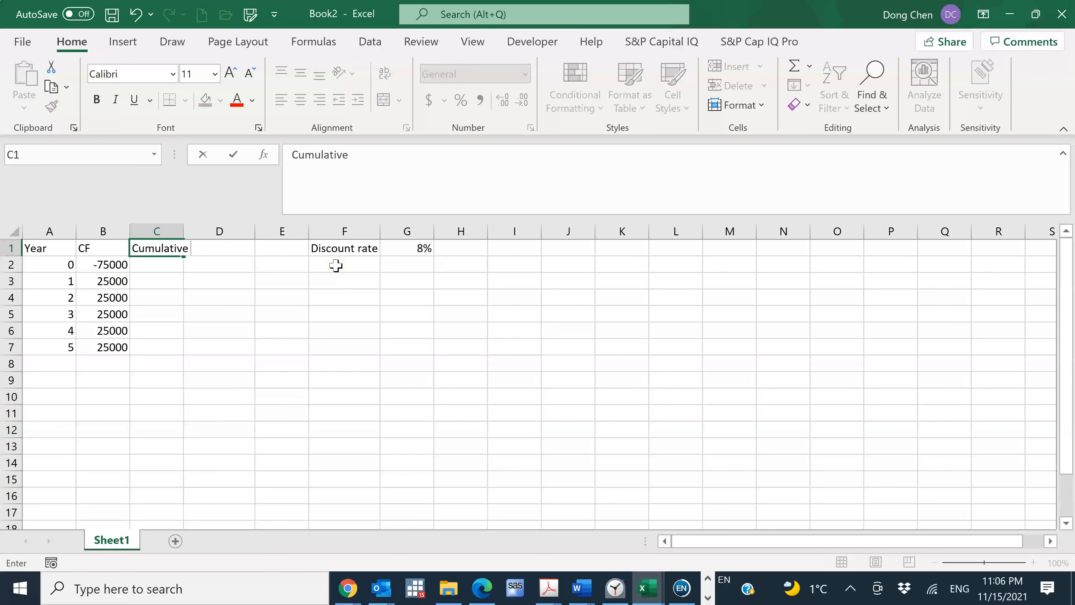
text( CF balanc)
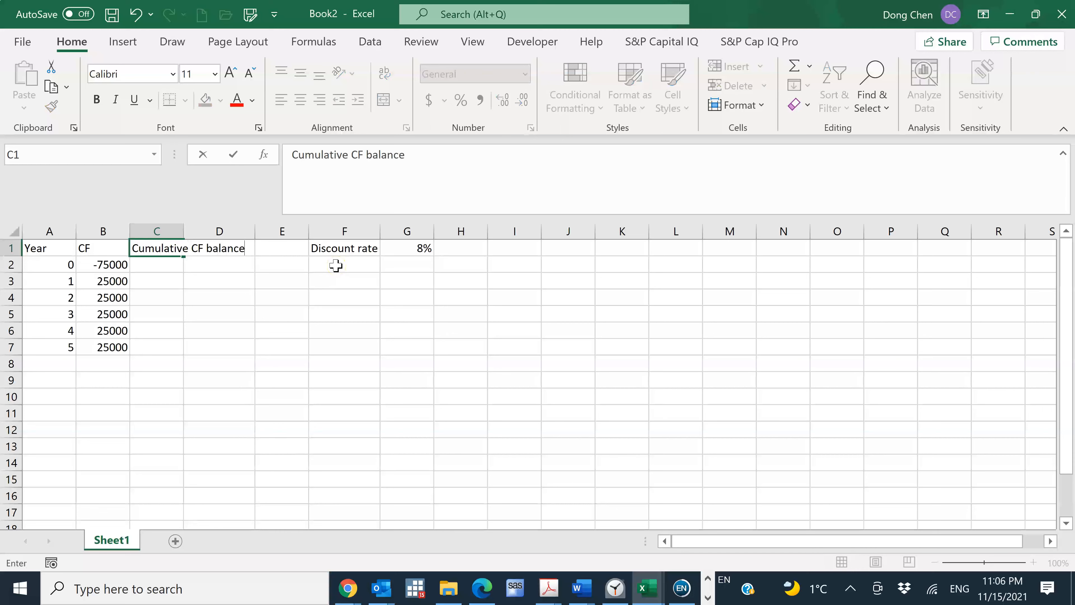
text(e)
key(Return)
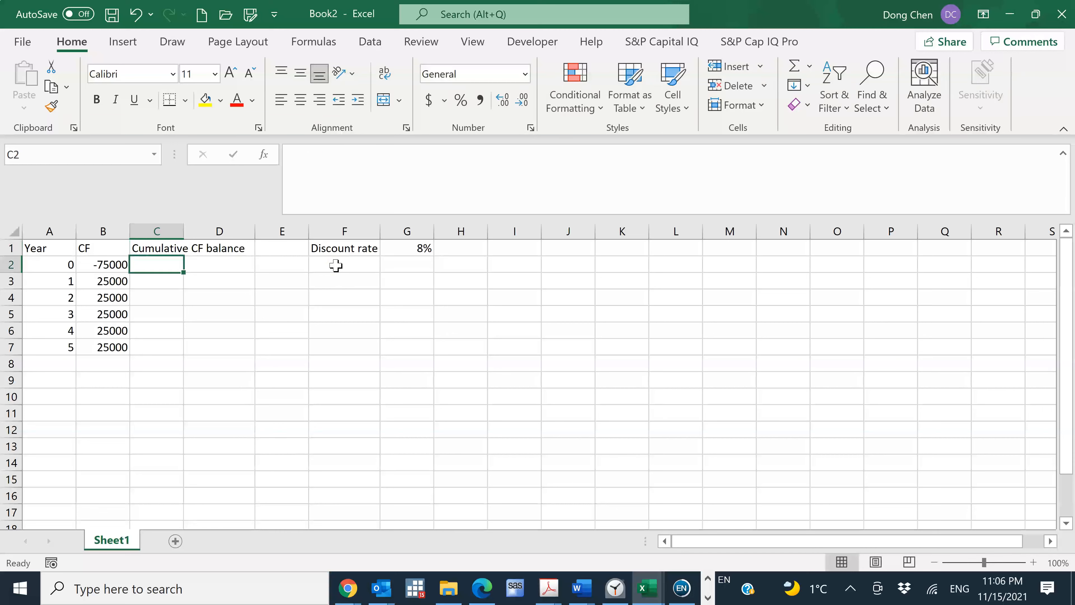
double_click(184, 232)
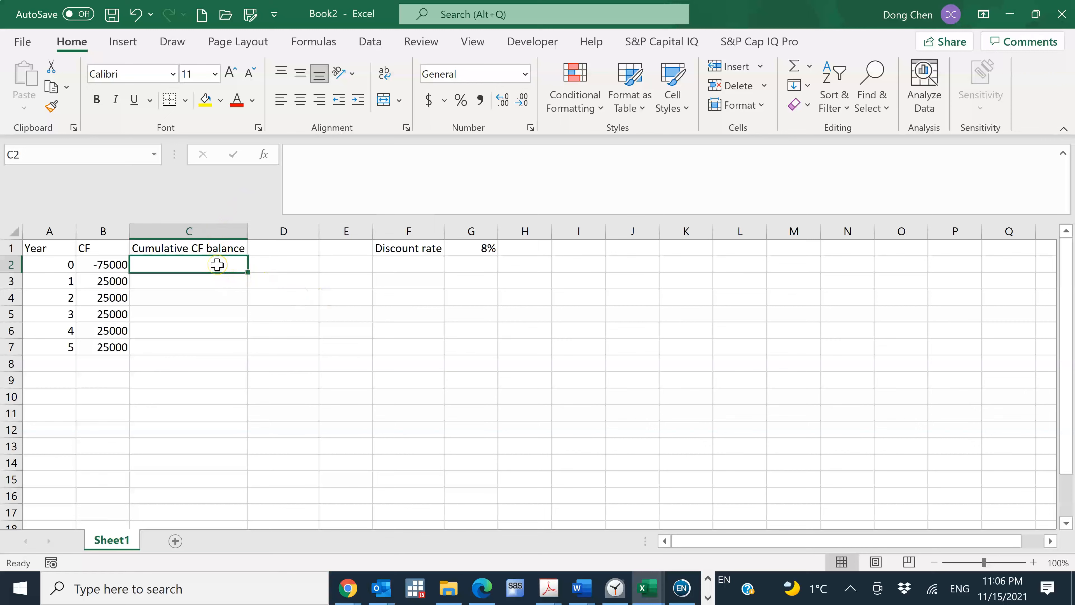
Start the cumulative balance in C2 with a reference to the year 0 cash flow, =B2
text(=)
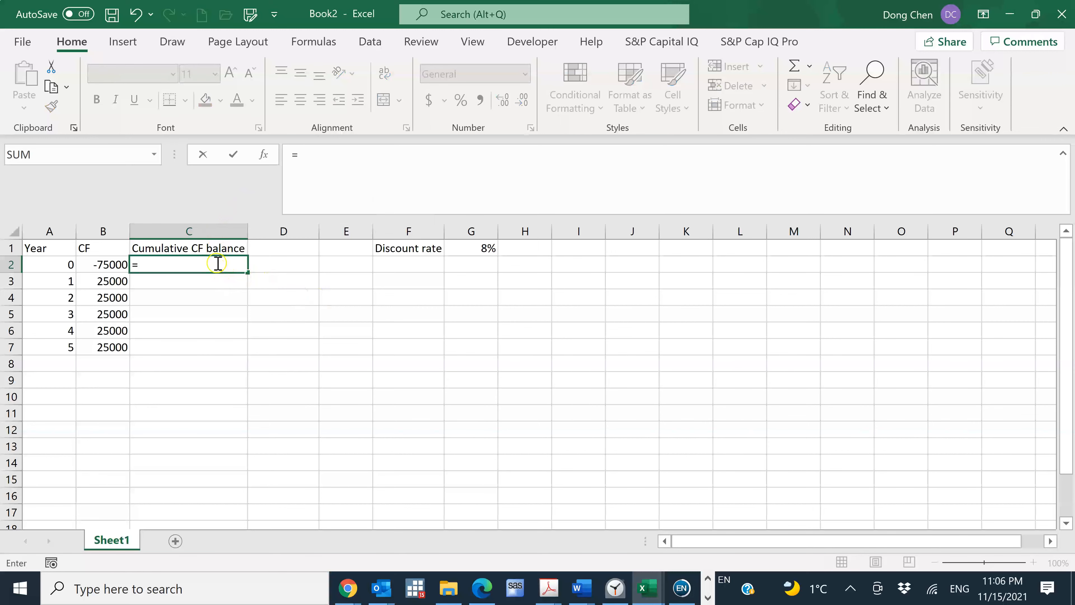
click(102, 267)
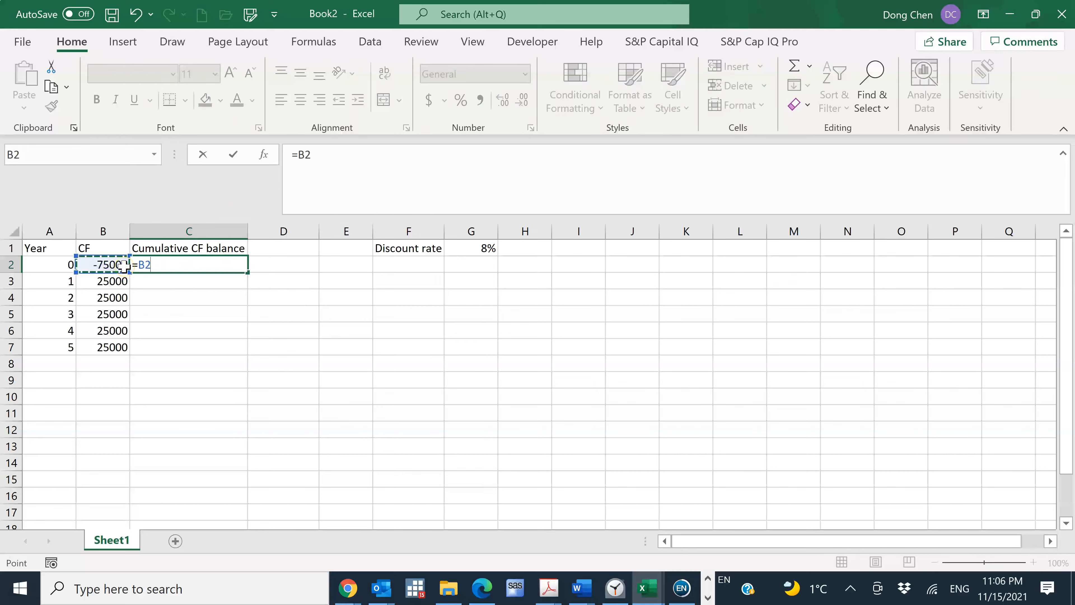
key(Return)
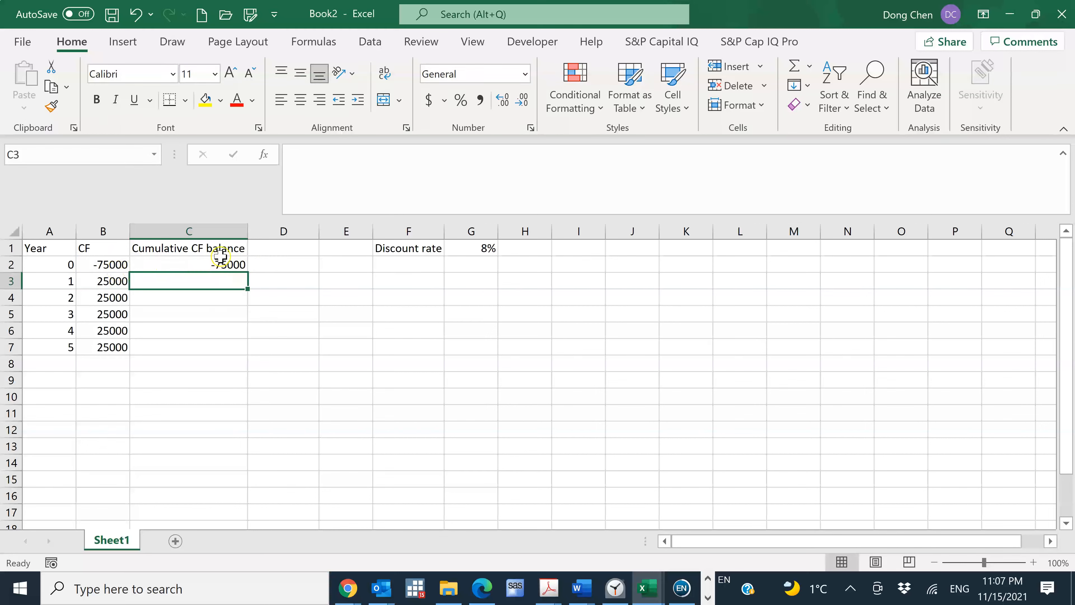
Enter the running total =SUM($B$2:B3) in C3, with the start of the range locked as an absolute reference
text(=su)
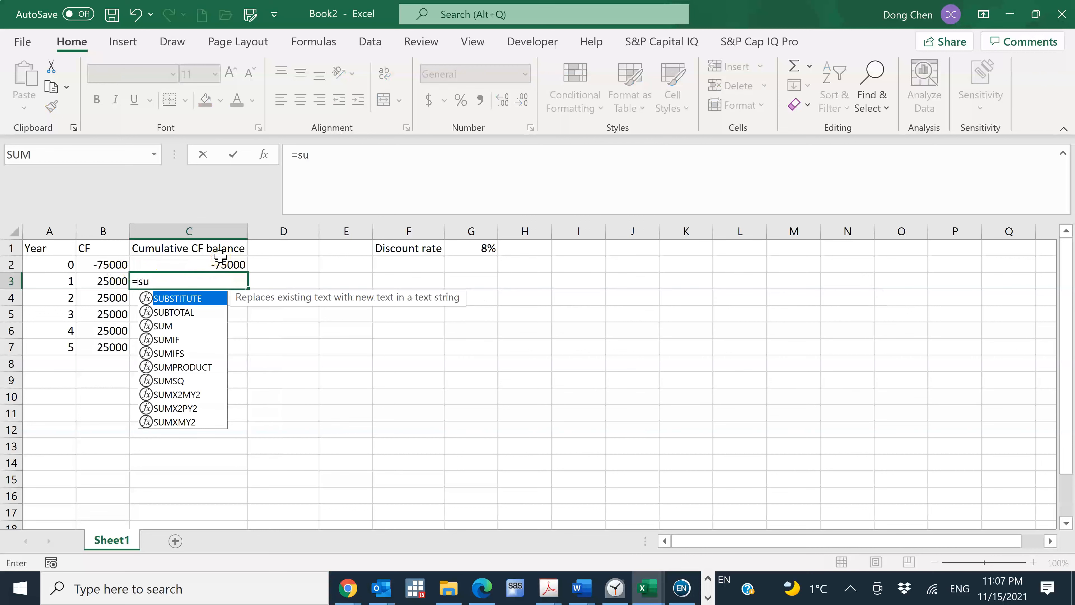
text(m)
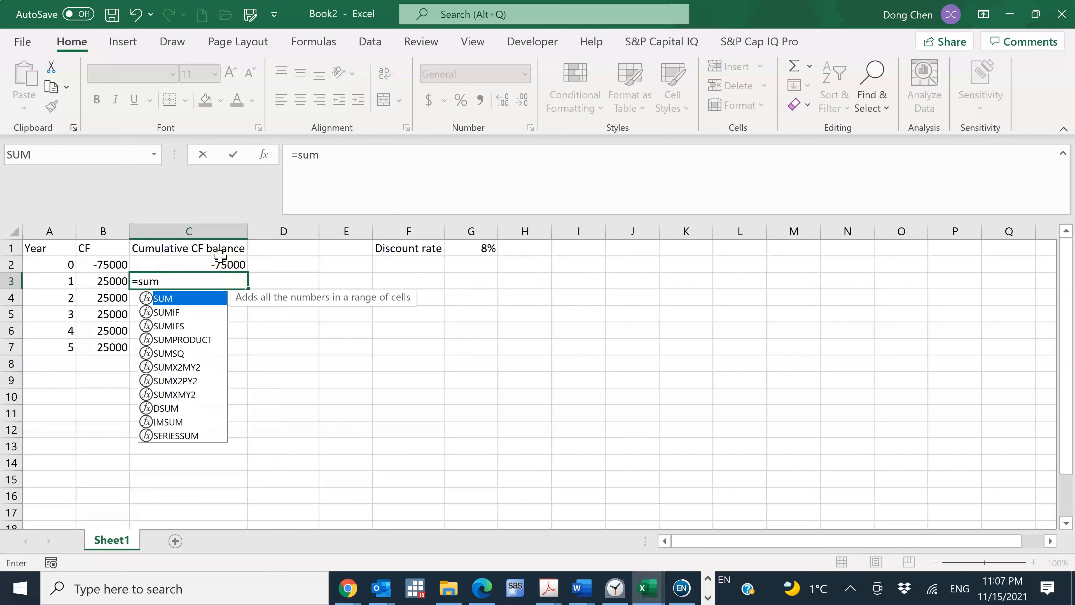
text(()
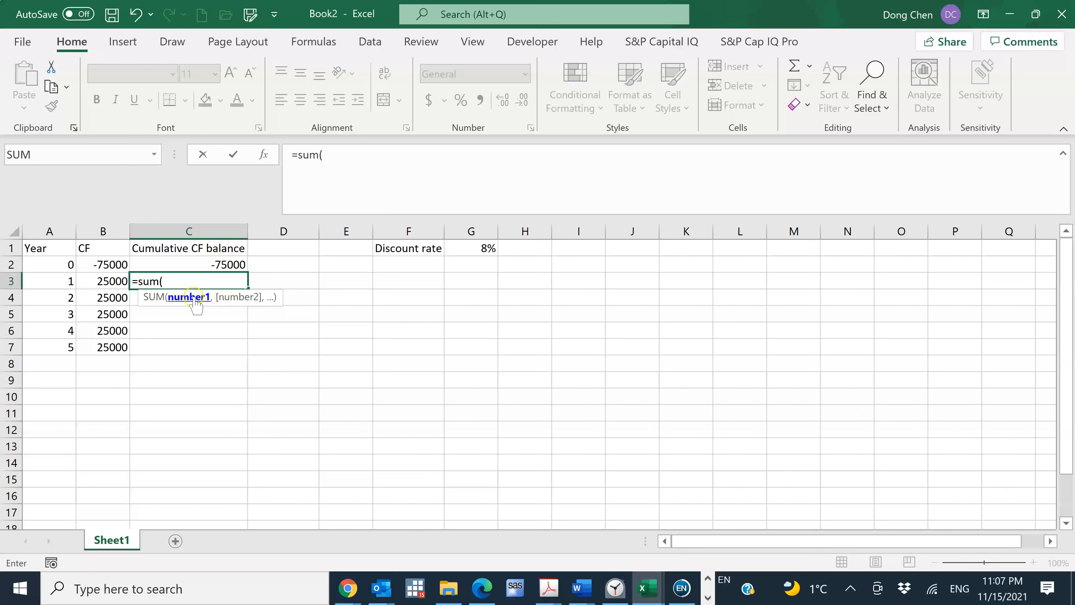
click(108, 266)
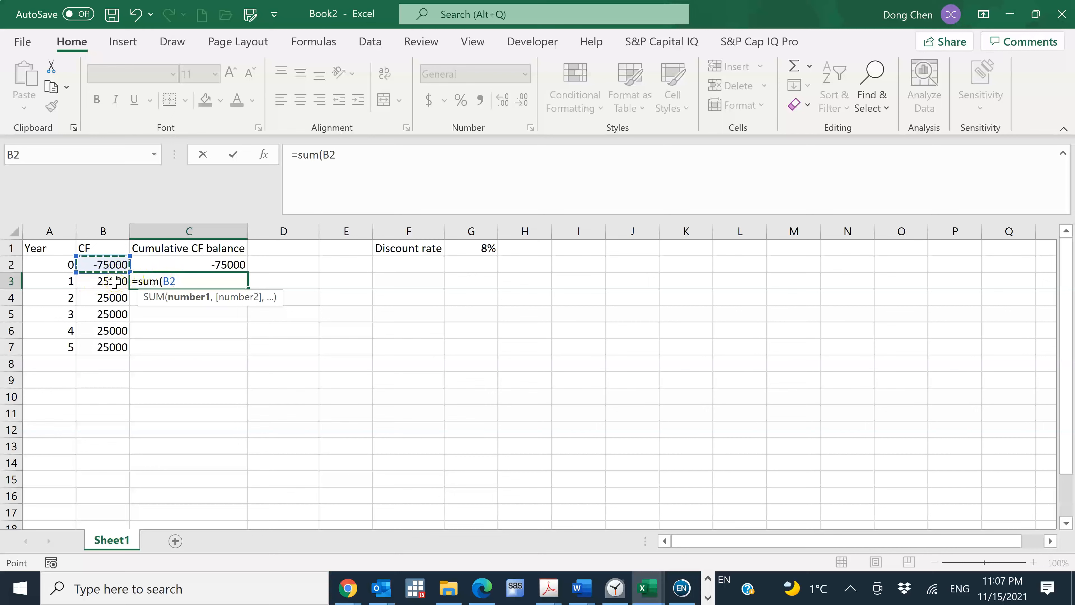
drag(114, 282, 114, 281)
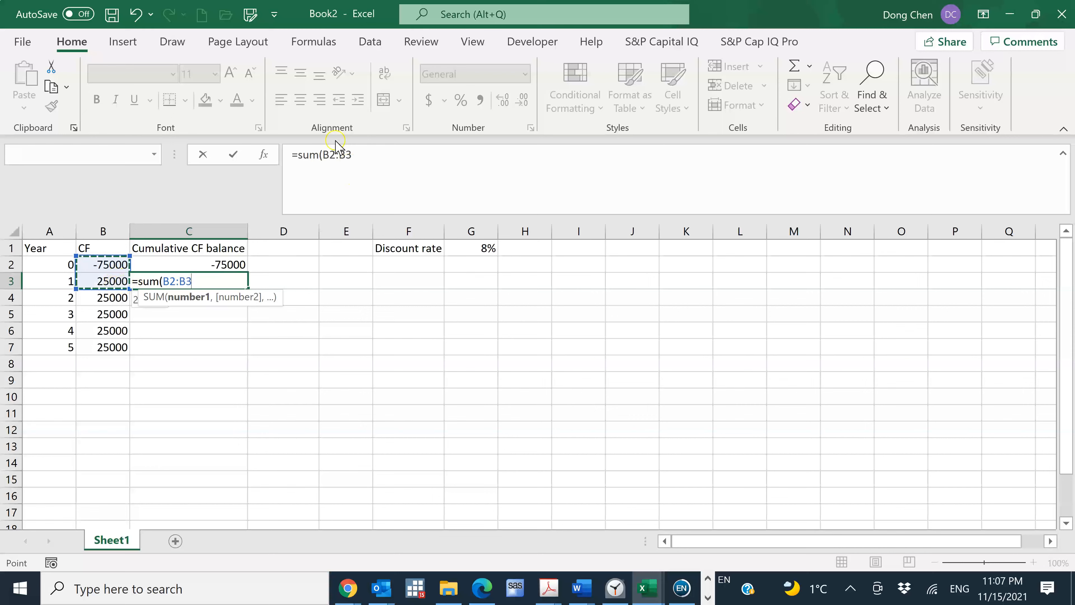
click(324, 155)
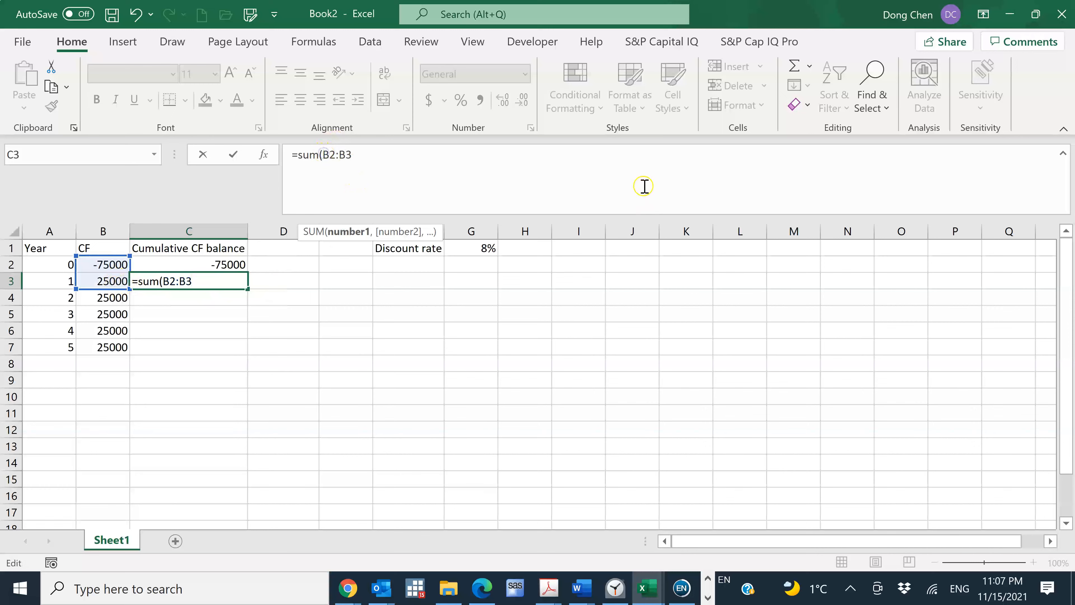
text($B$)
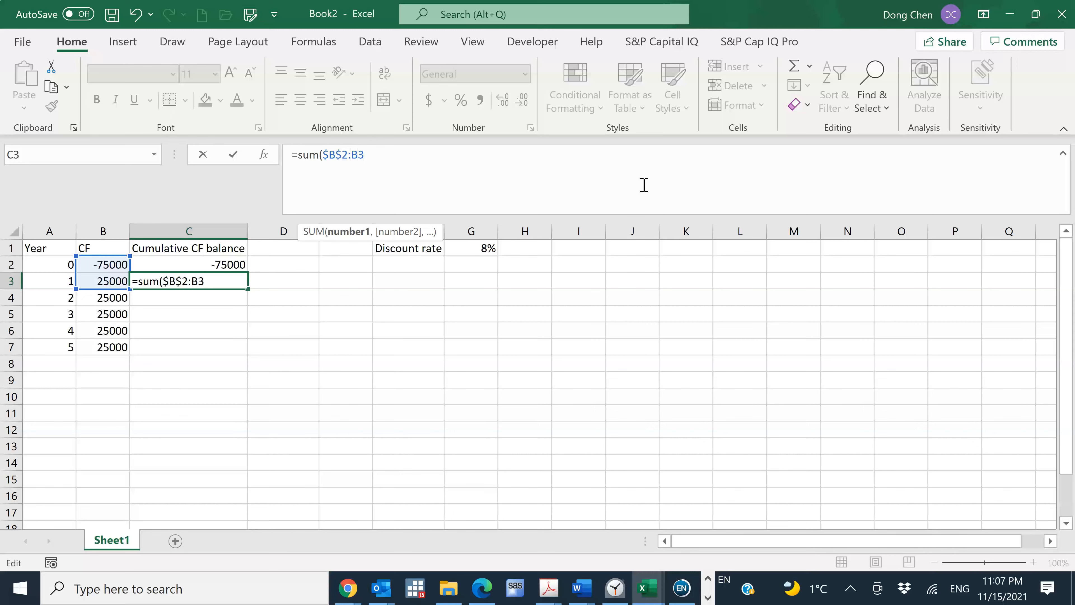
text())
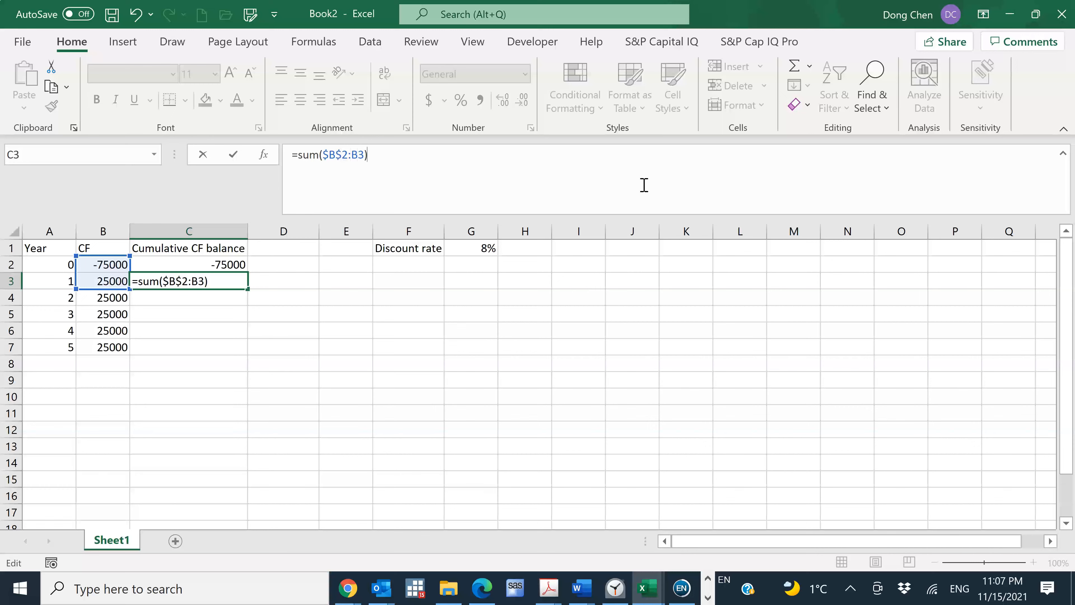
key(Return)
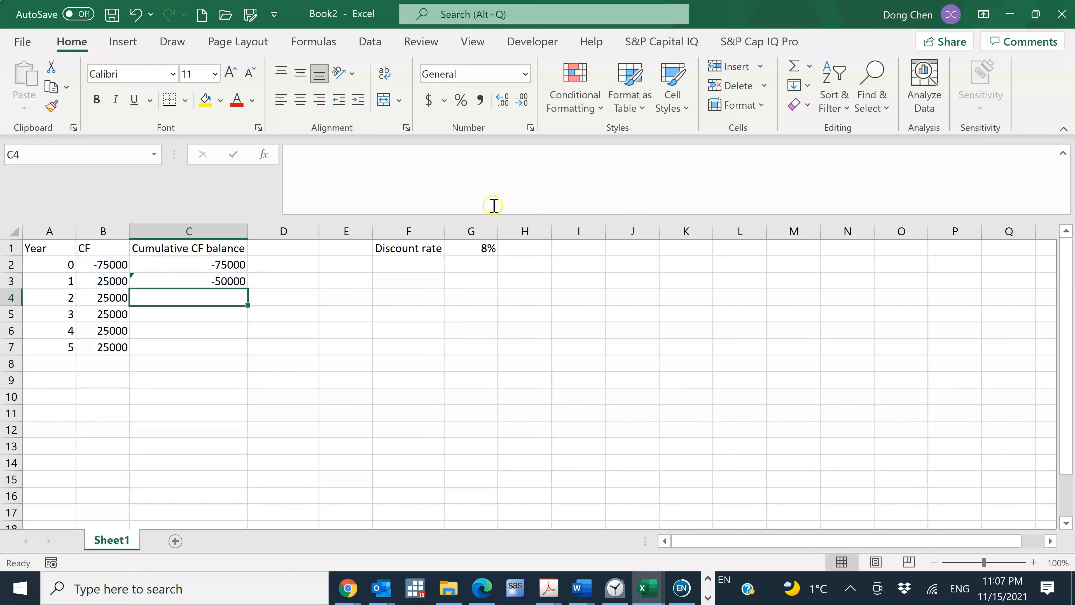
Fill the running total formula from C3 down through C7 and check the formulas in C3, C4 and C5
click(229, 281)
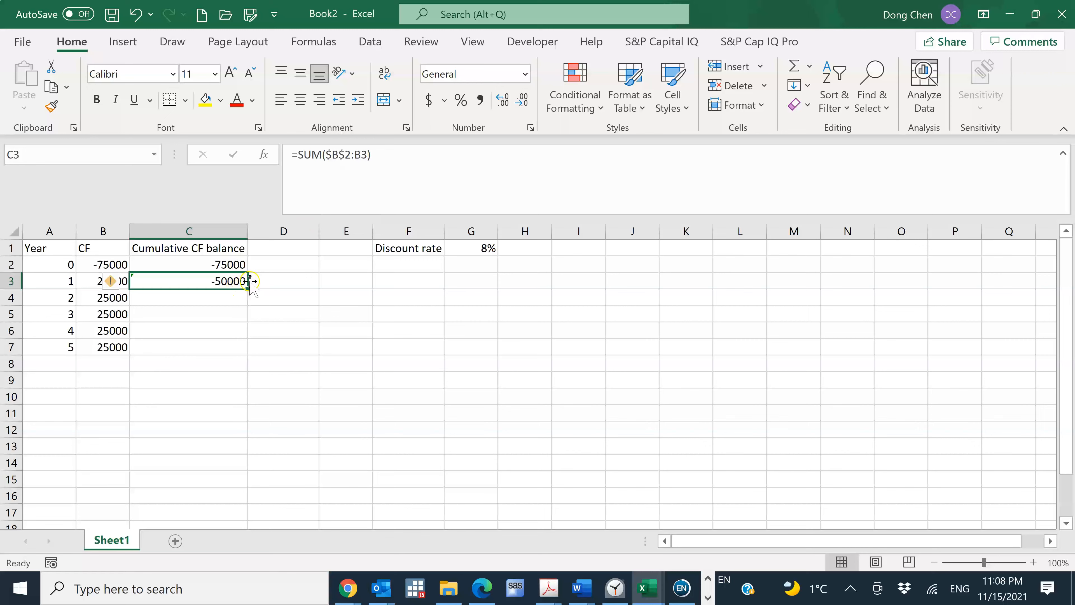
drag(247, 289, 240, 349)
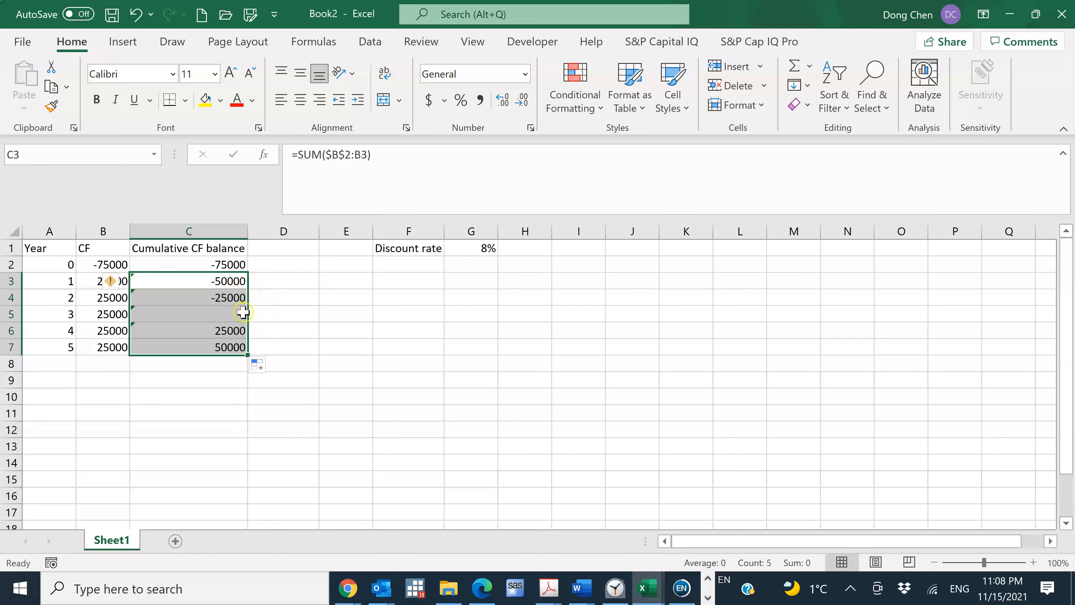
click(235, 297)
click(234, 281)
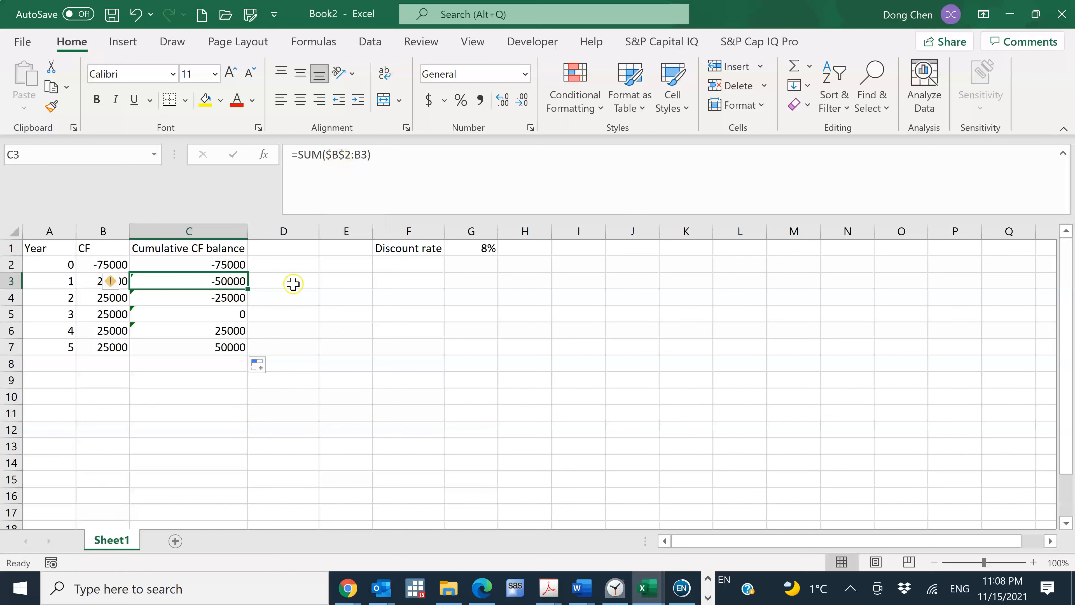
click(231, 297)
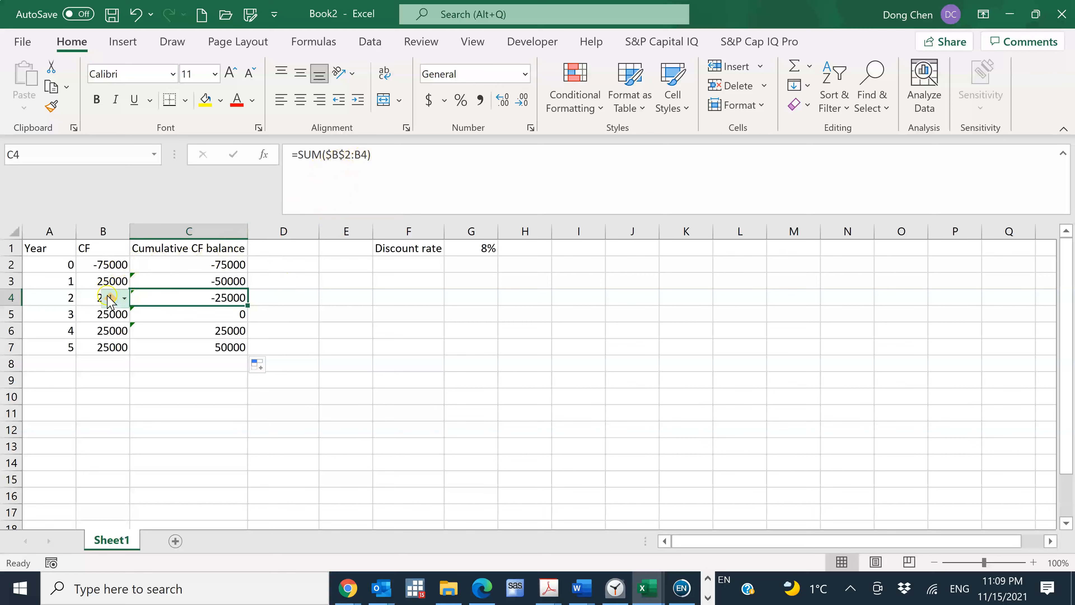
mouse_move(107, 302)
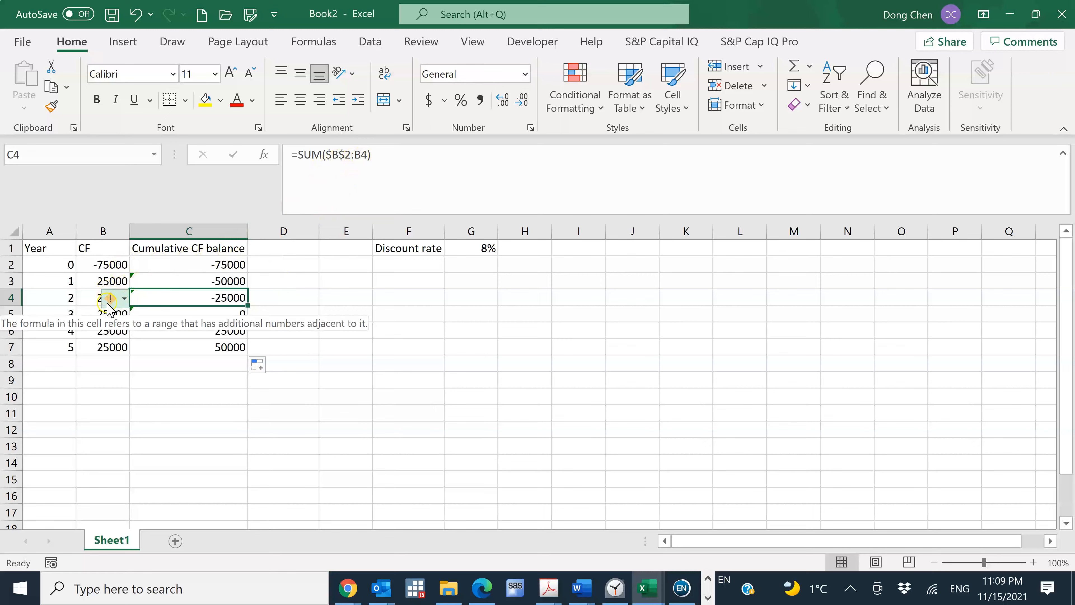
click(346, 311)
click(229, 313)
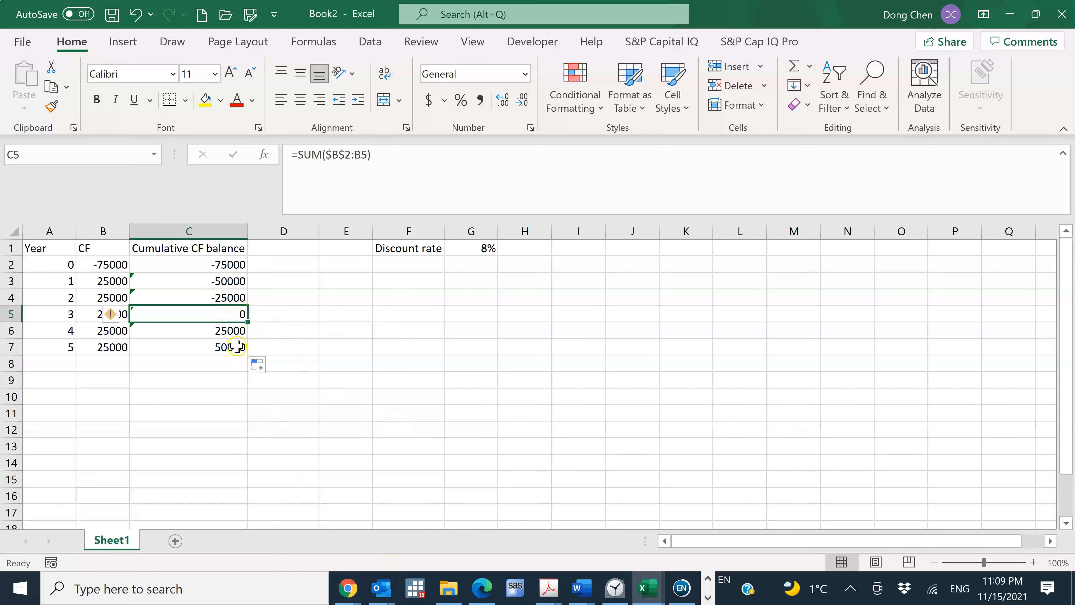
Change the year 3 cash flow in B5 to 45000
click(99, 316)
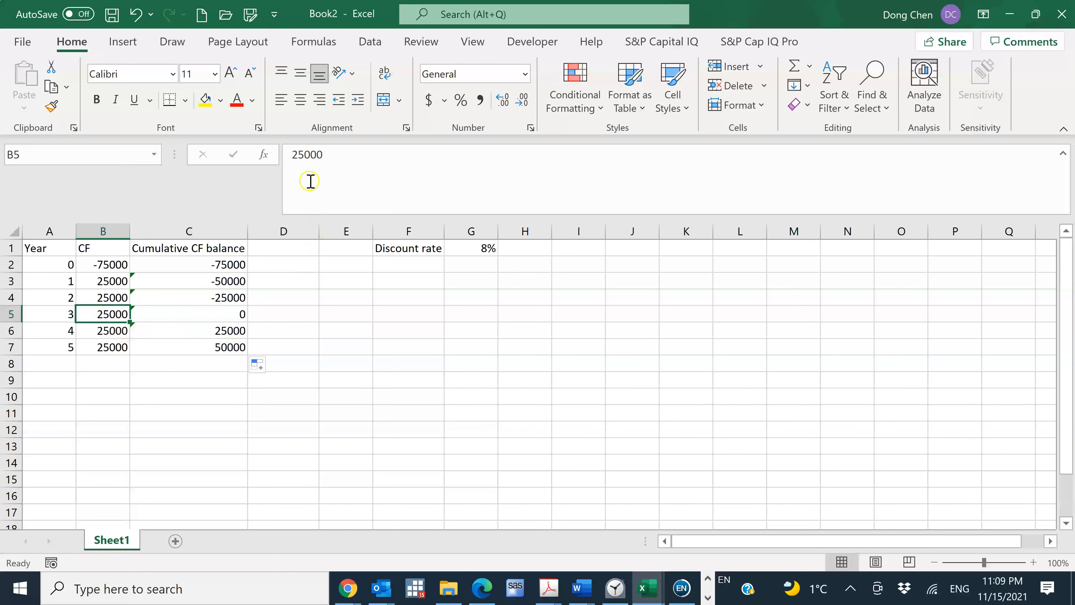
click(294, 155)
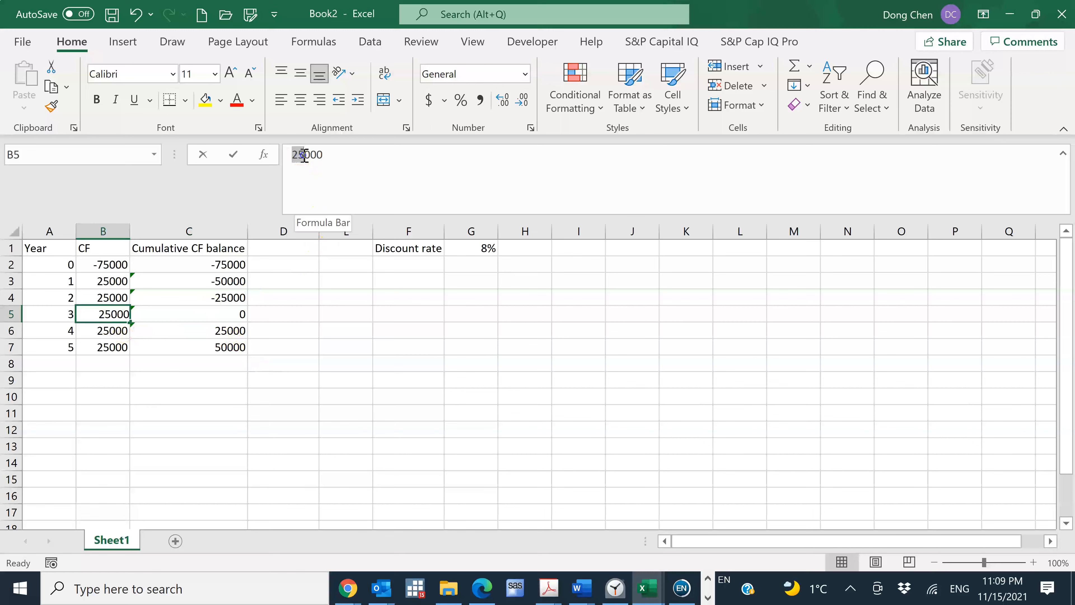
key(BackSpace)
text(4)
key(Return)
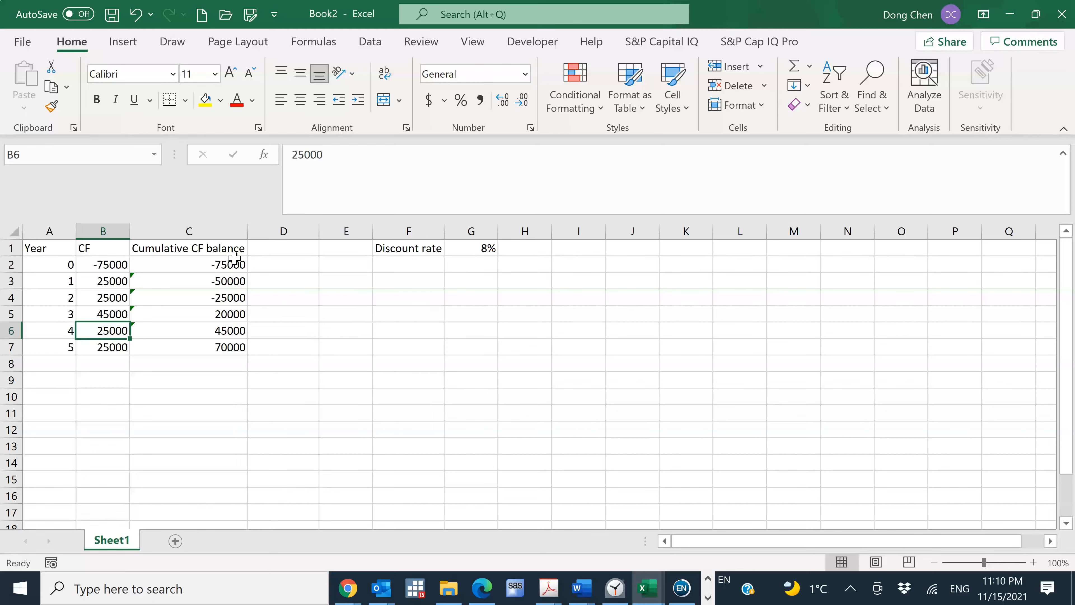
Calculate the fraction of year 3 needed for payback in D5 with =25000/B5
click(294, 299)
click(304, 309)
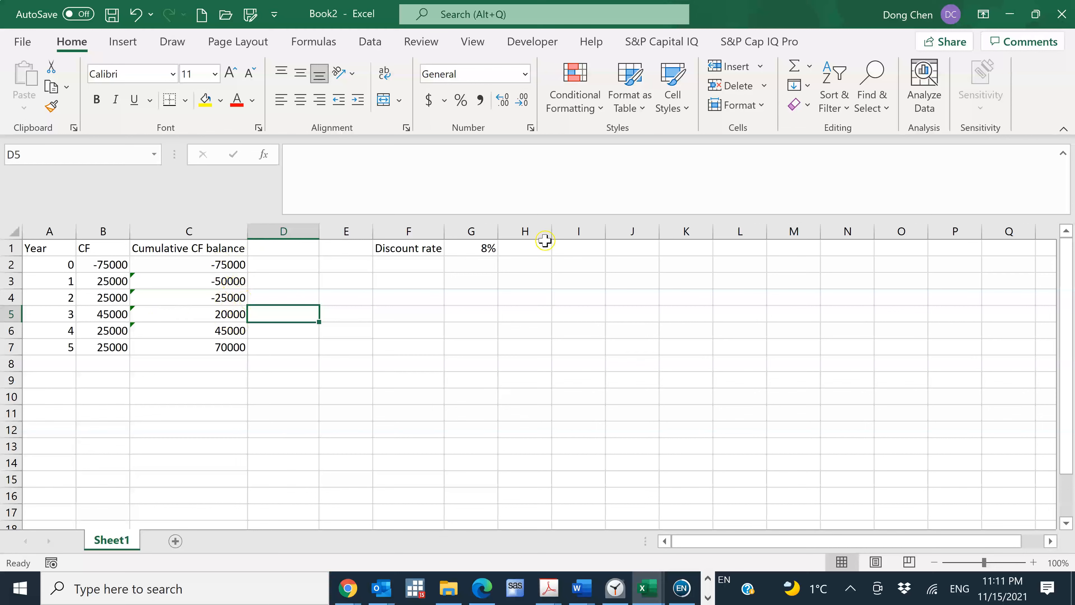
text(=)
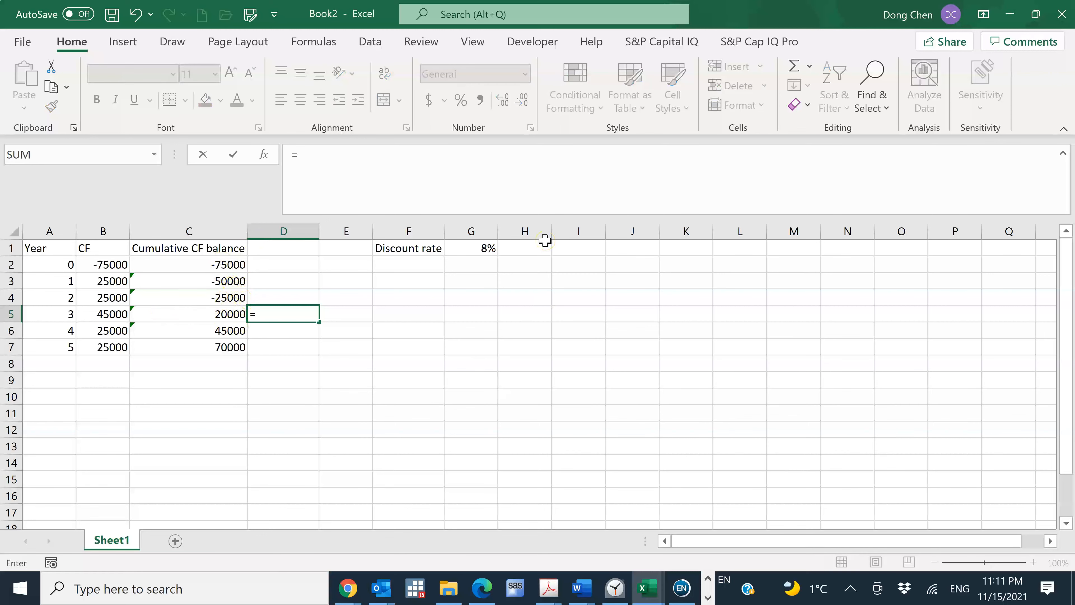
text(25000/)
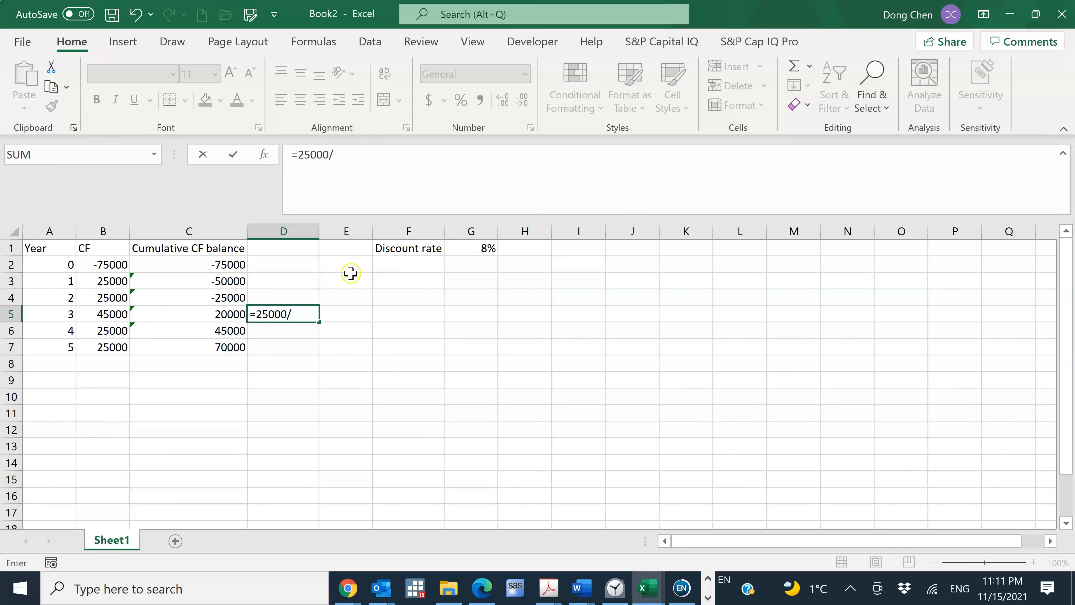
click(112, 313)
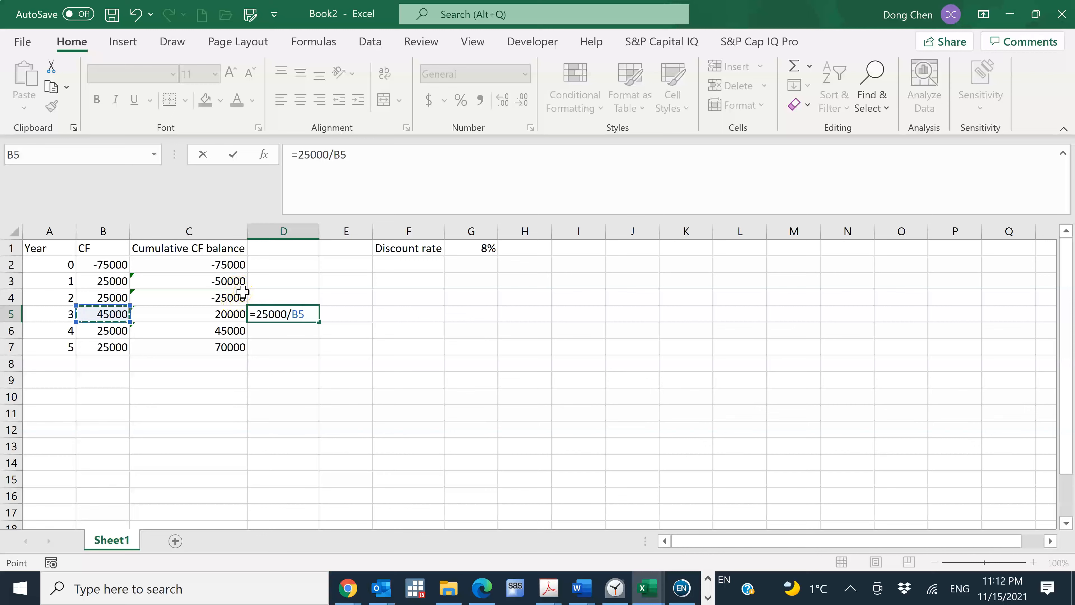
key(Return)
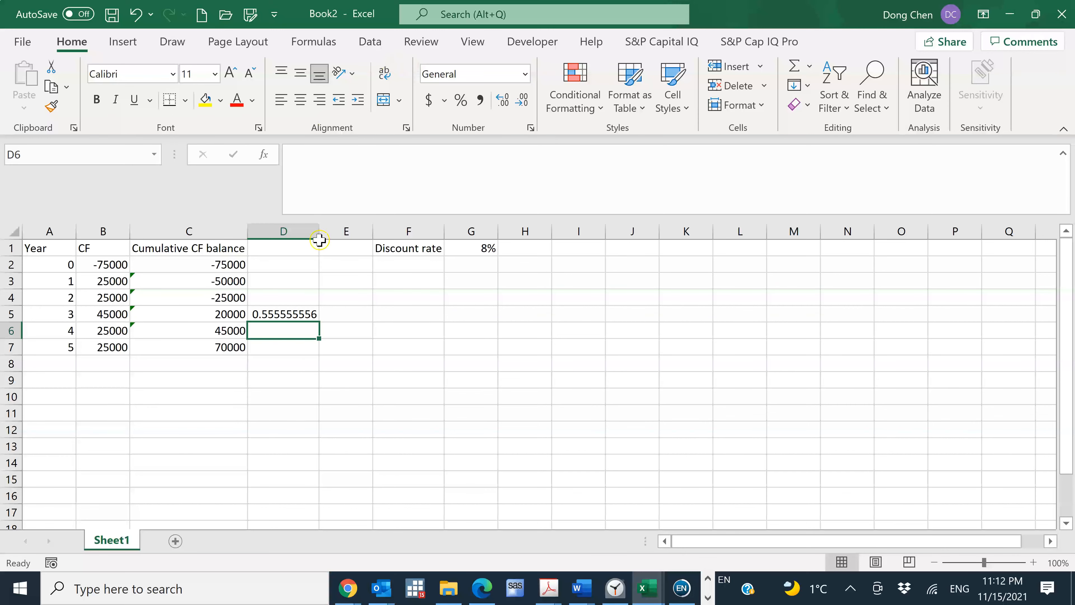
Calculate the payback period in E5 with =2+D5
click(270, 316)
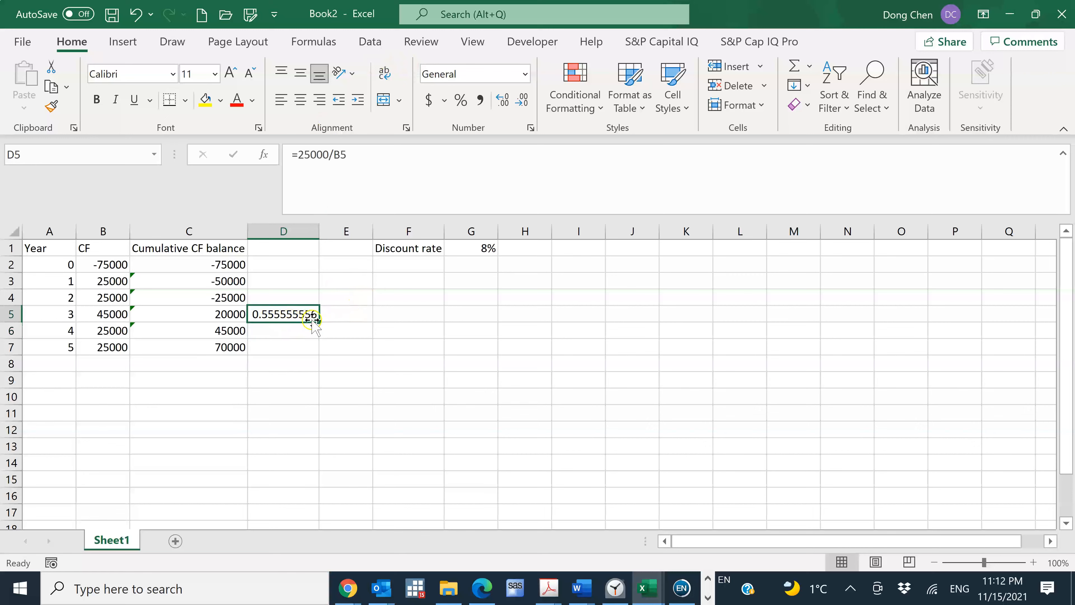
click(348, 318)
text(=)
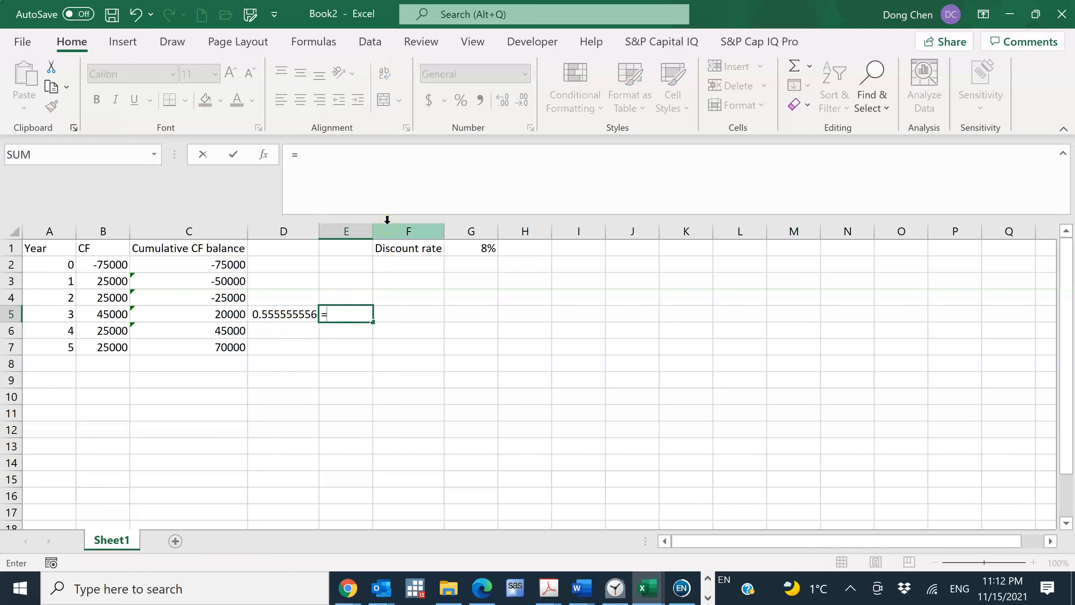
text(2+)
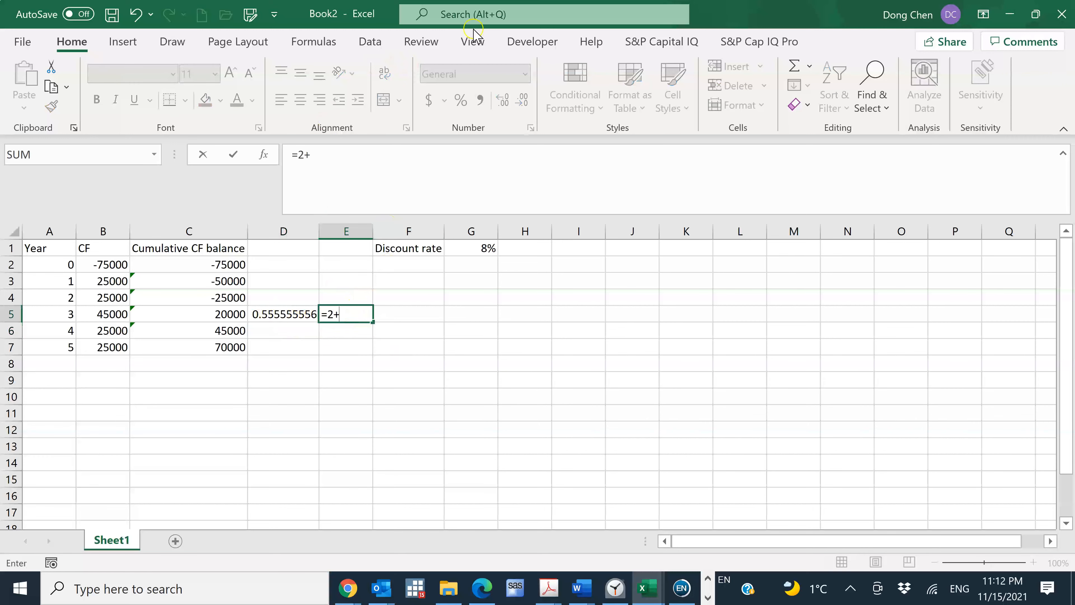
click(276, 315)
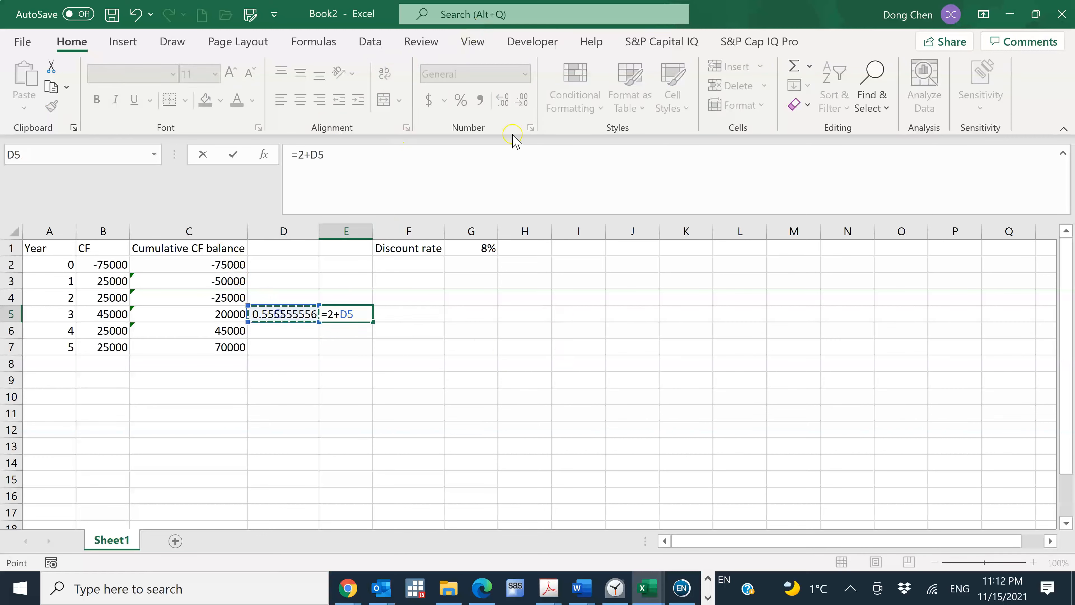
key(Return)
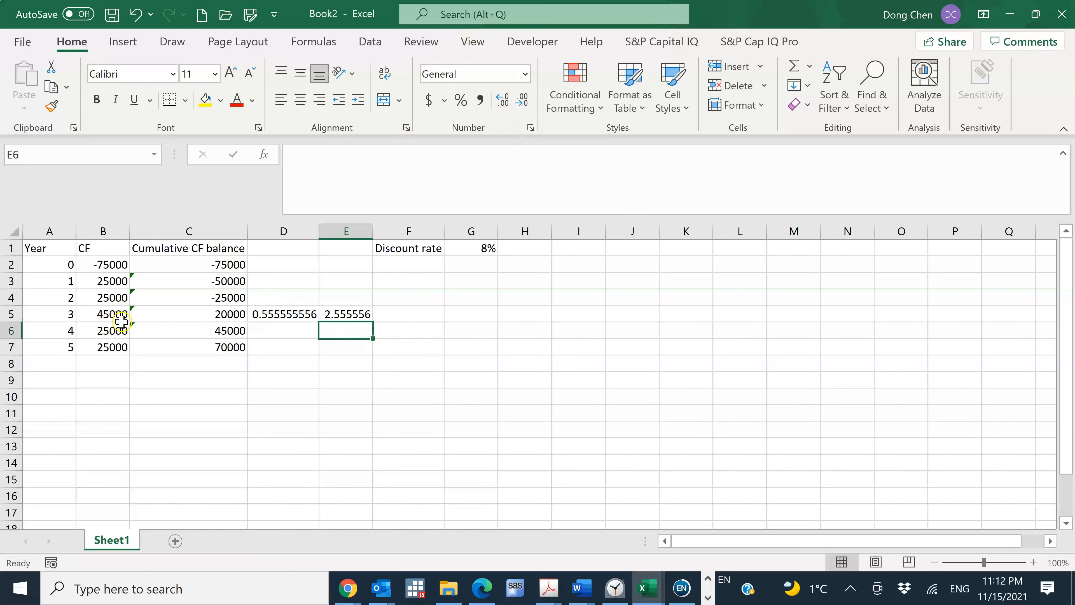
Undo the entries in E5 and D5 and the change to the year 3 cash flow in B5
click(137, 16)
click(136, 17)
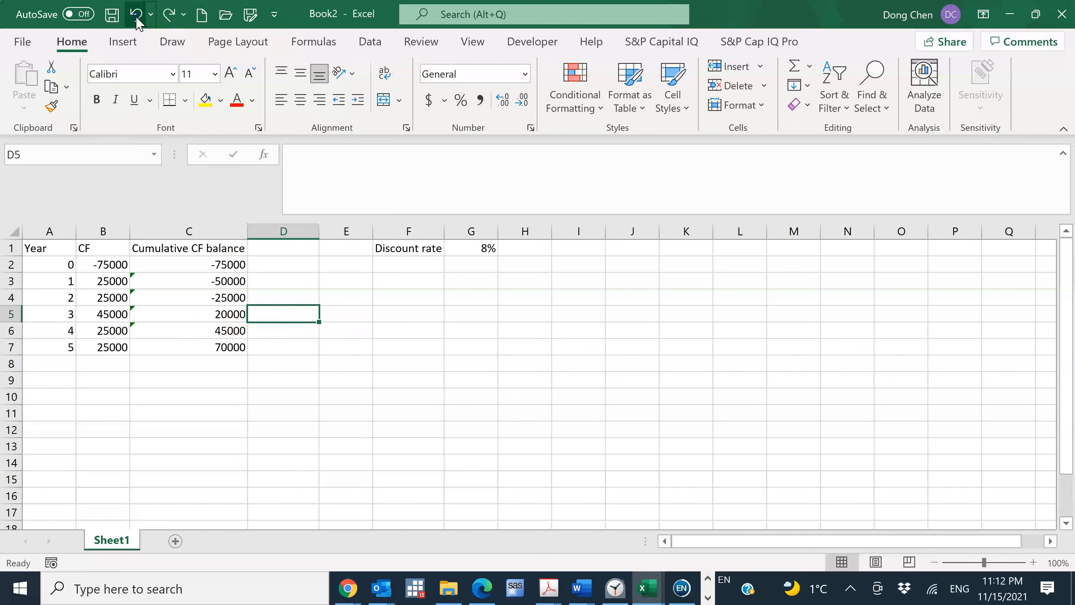
click(136, 17)
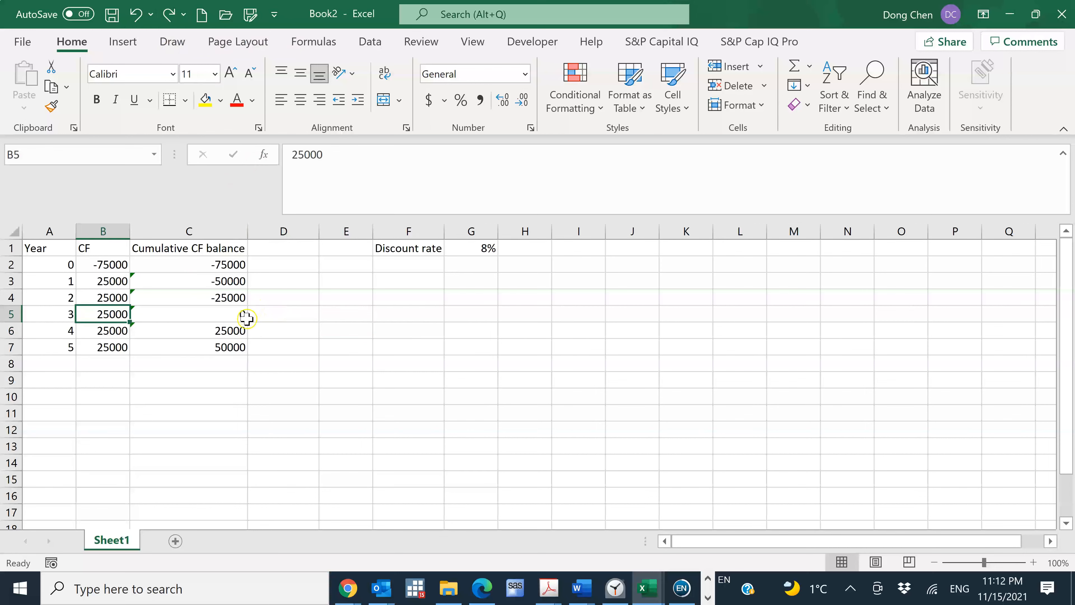
Switch to the homework problem in Chrome, answer part a with a payback period of 3 years and check the answer
mouse_move(349, 593)
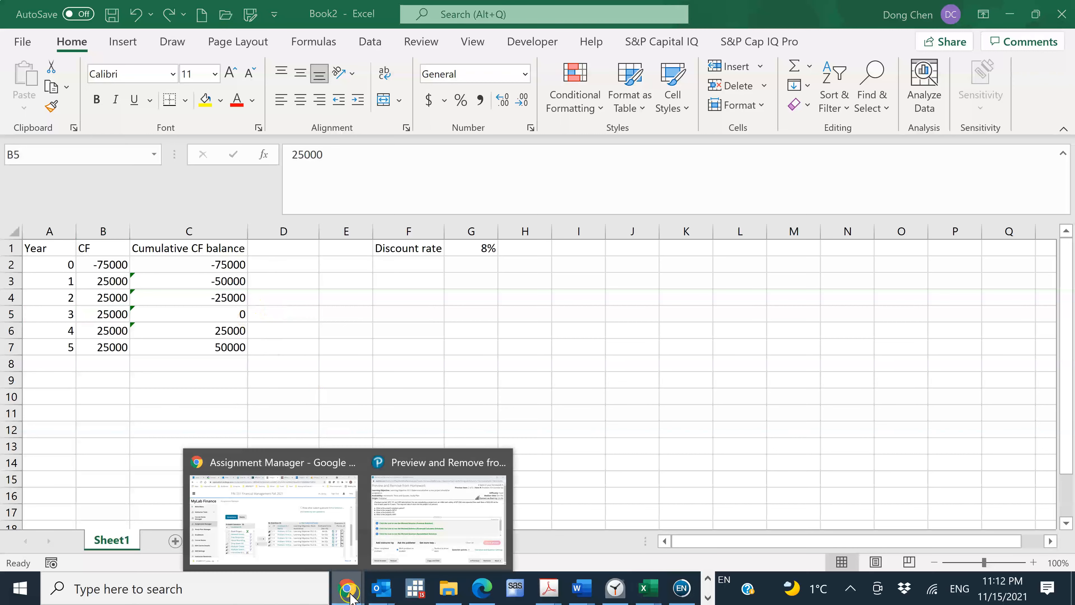
click(405, 525)
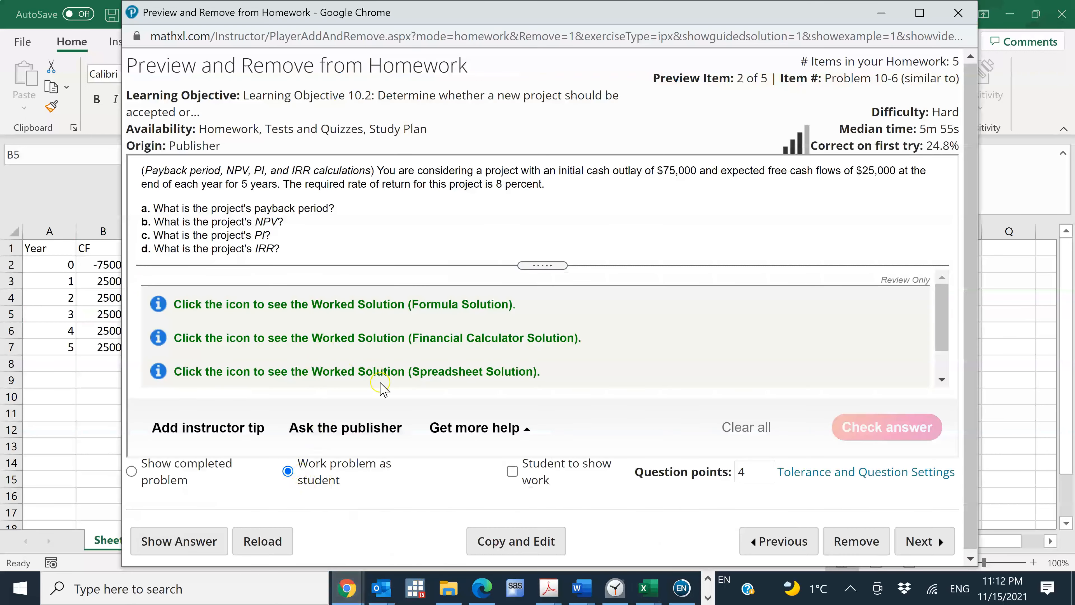
scroll(944, 317, down, 1)
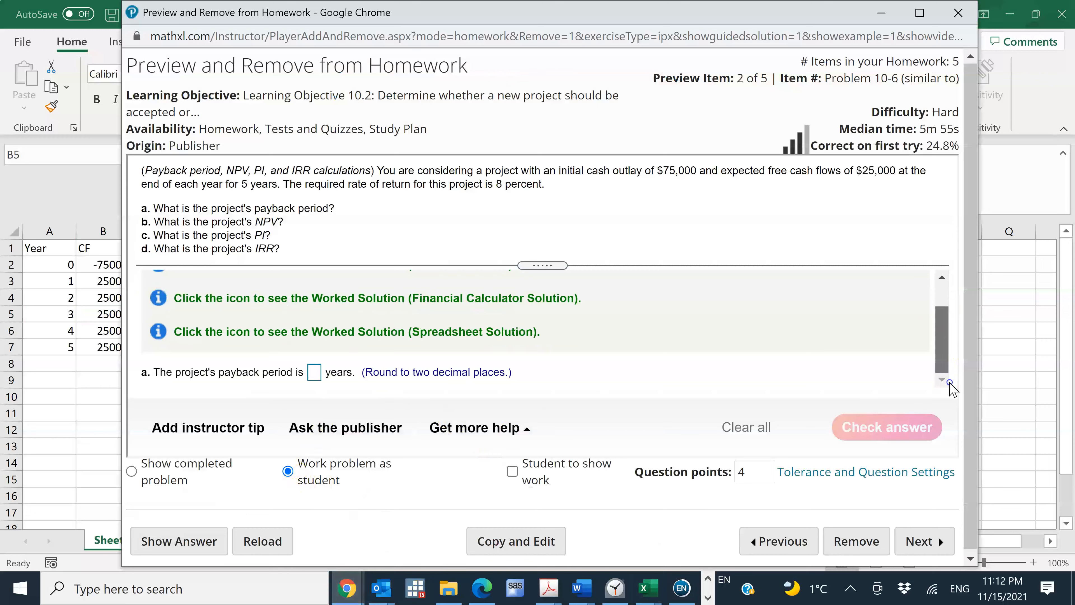
click(314, 372)
text(3)
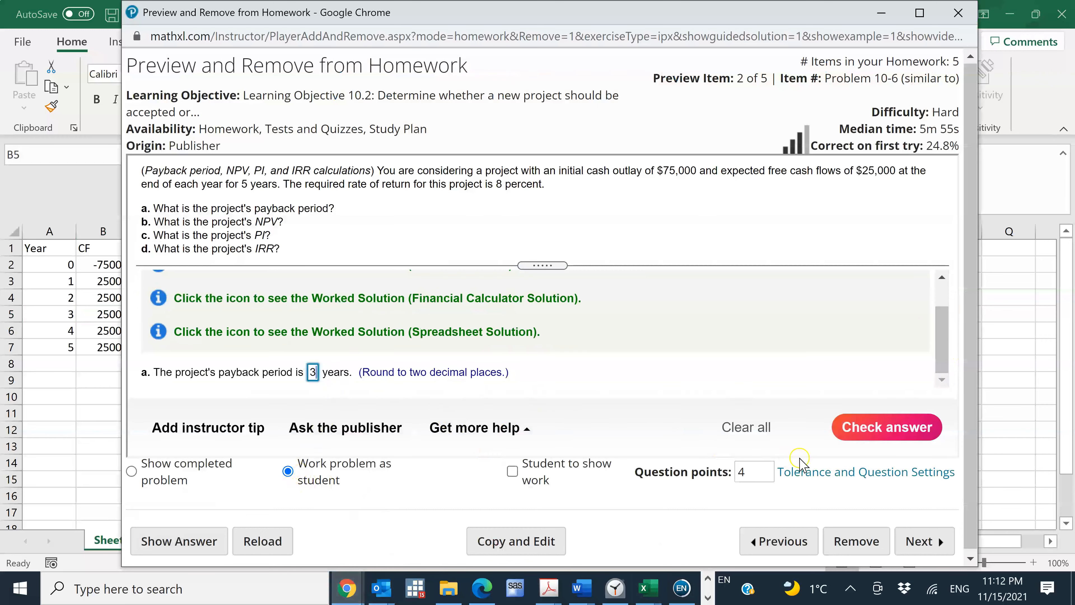
click(870, 429)
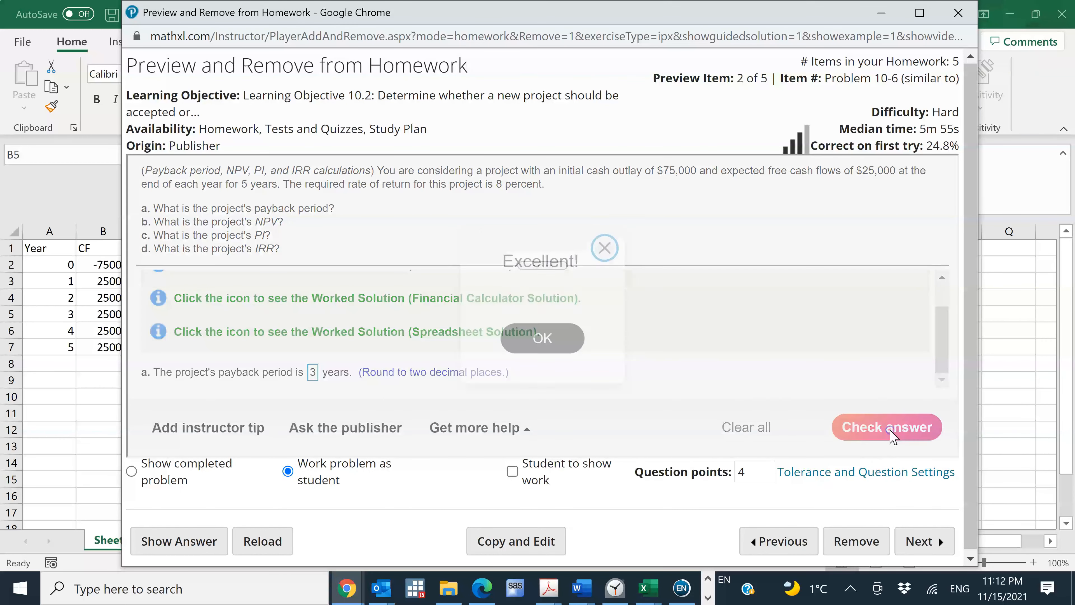
click(546, 338)
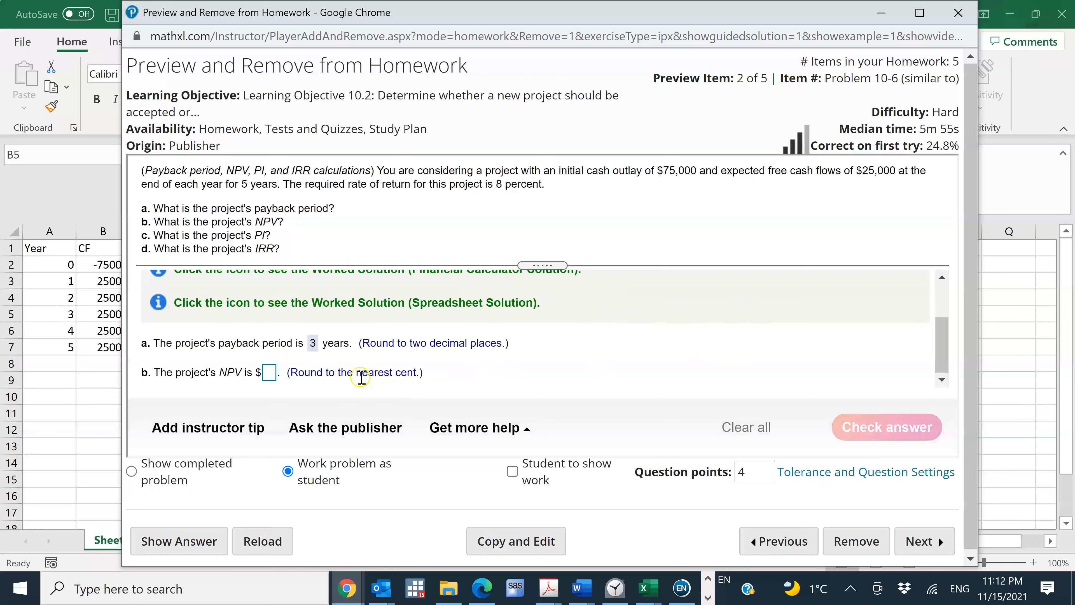
Return to the Excel worksheet and label A9 as NPV
key(alt+Tab)
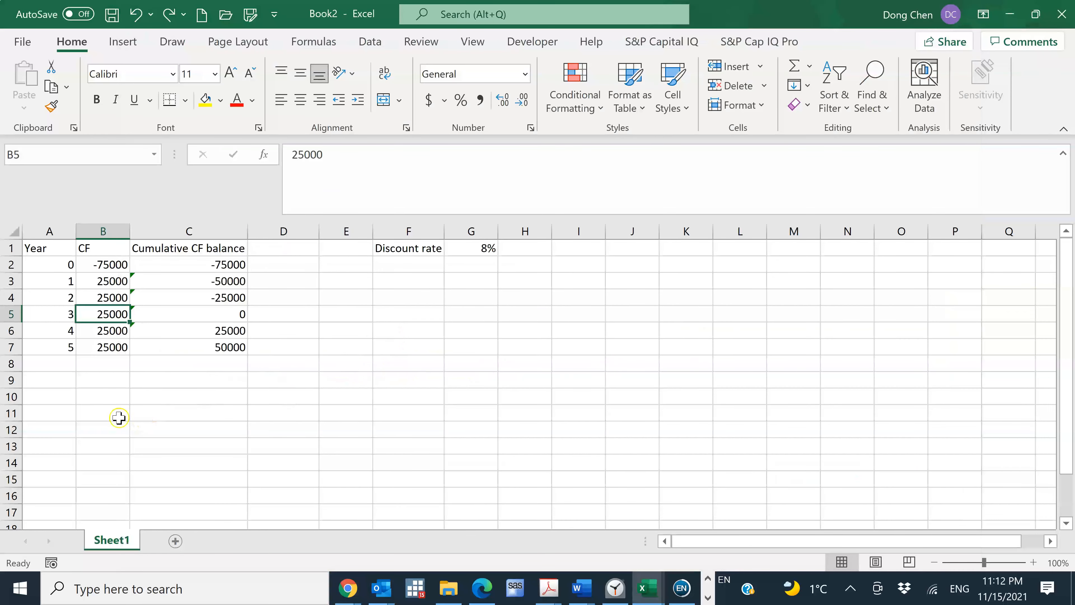
click(49, 383)
text(N)
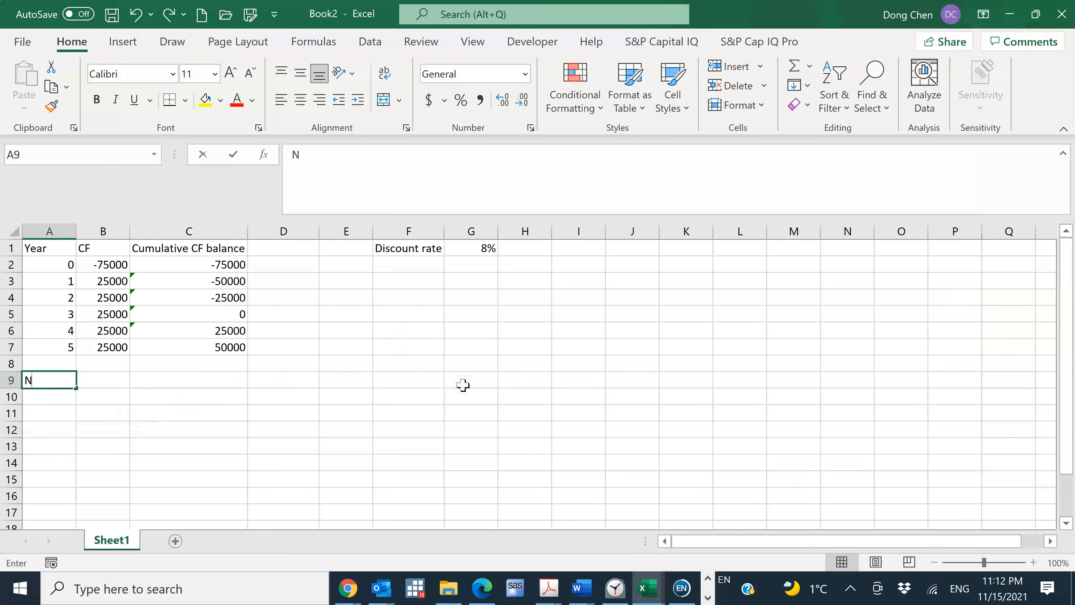
text(PV)
key(Tab)
Enter =NPV(G1,B3:B7) in B9 to discount the year 1 to 5 cash flows at the rate in G1
text(=)
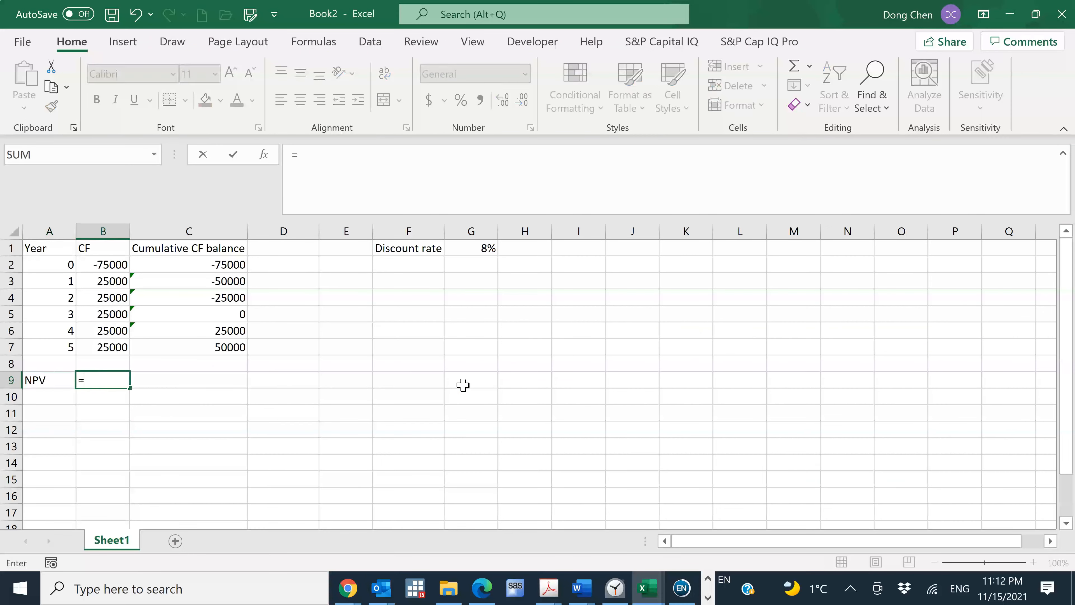
text(npv)
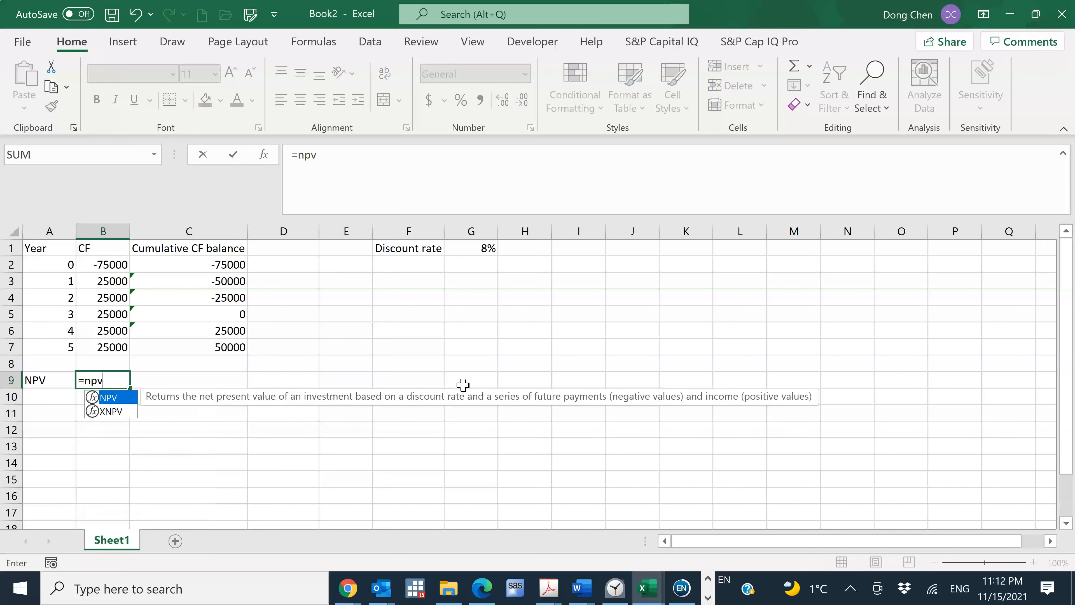
text(()
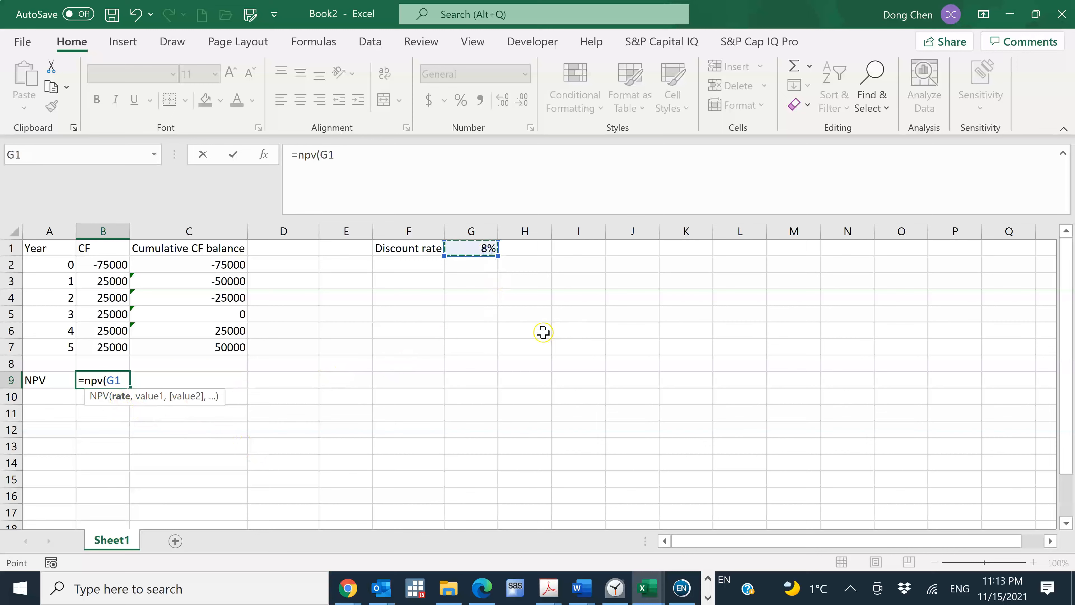
text(,)
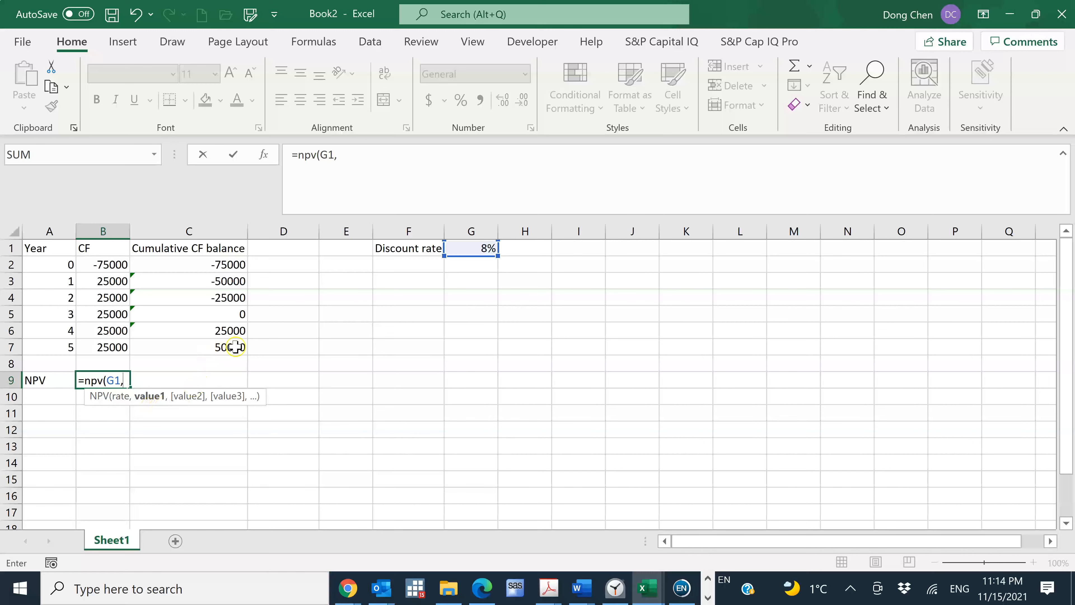
click(120, 281)
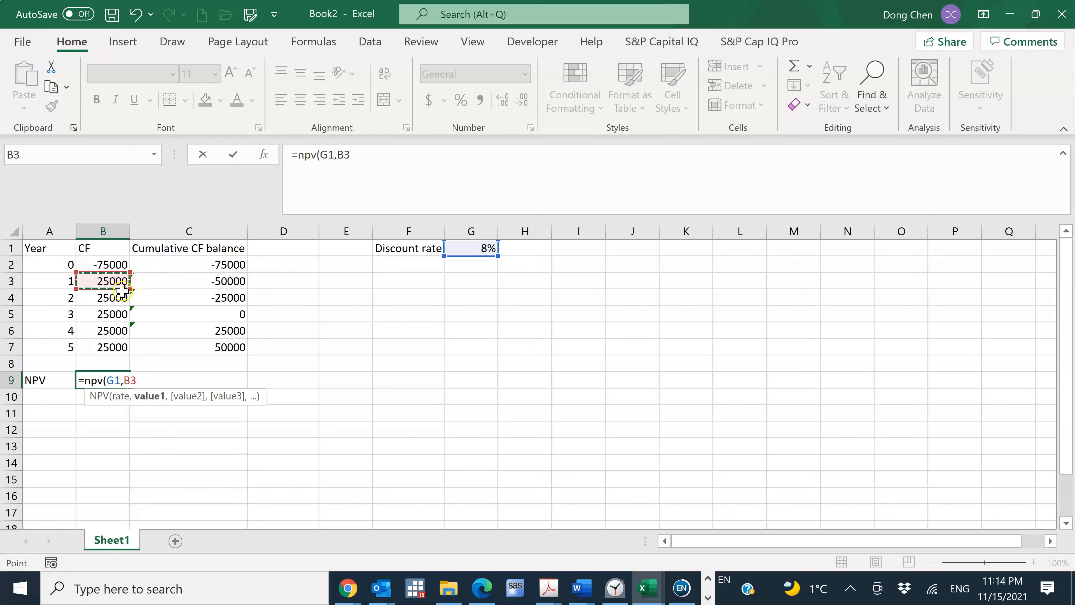
shift+click(122, 348)
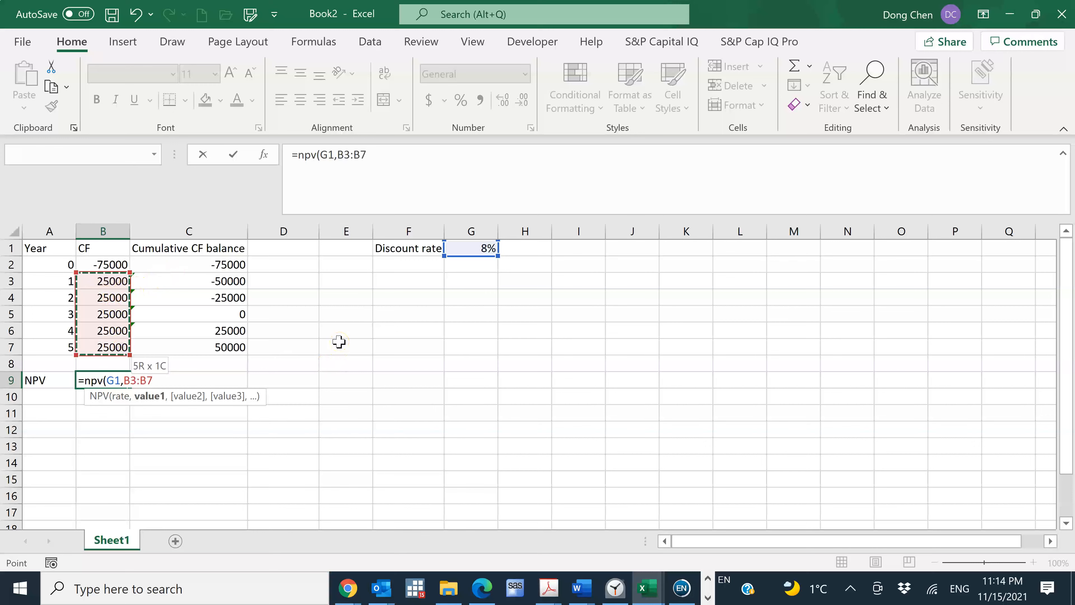
text())
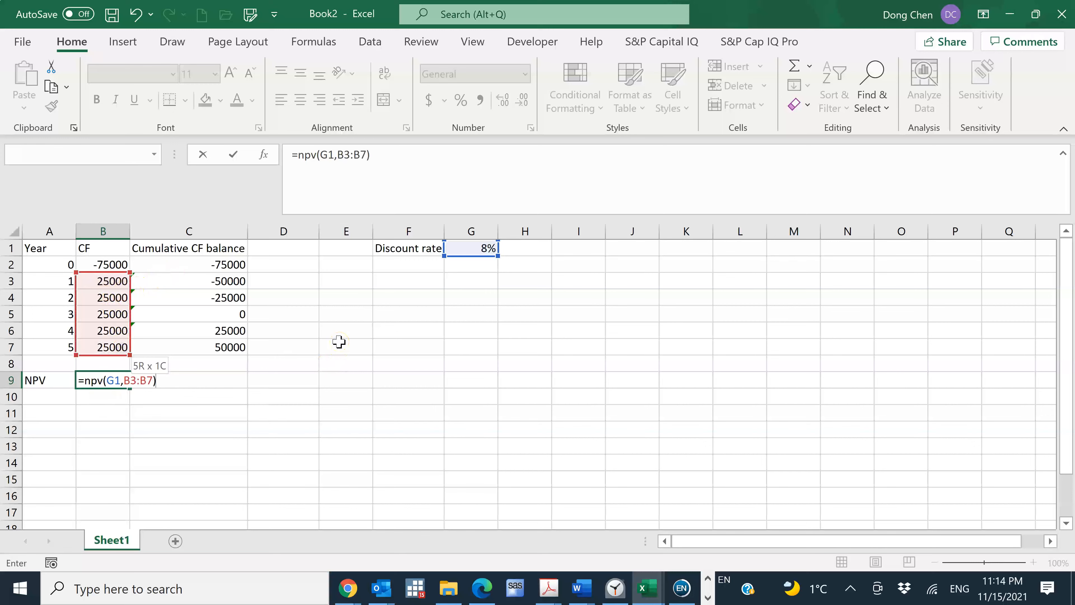
key(Return)
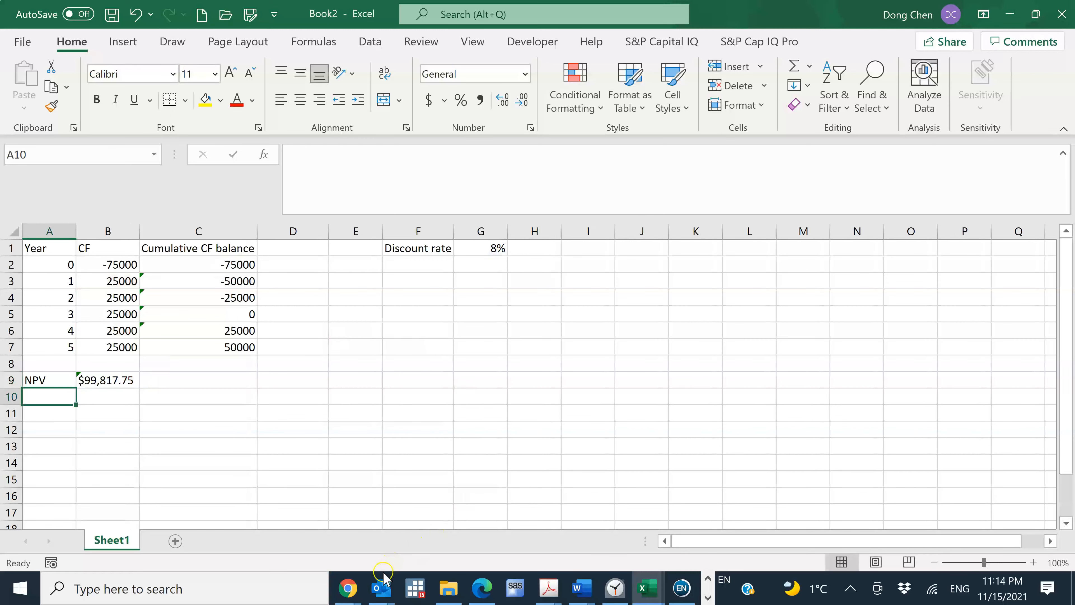
Copy the value from B9 into the part b NPV answer on the homework page as 99,817.75, without the extra dollar sign
mouse_move(347, 588)
click(401, 534)
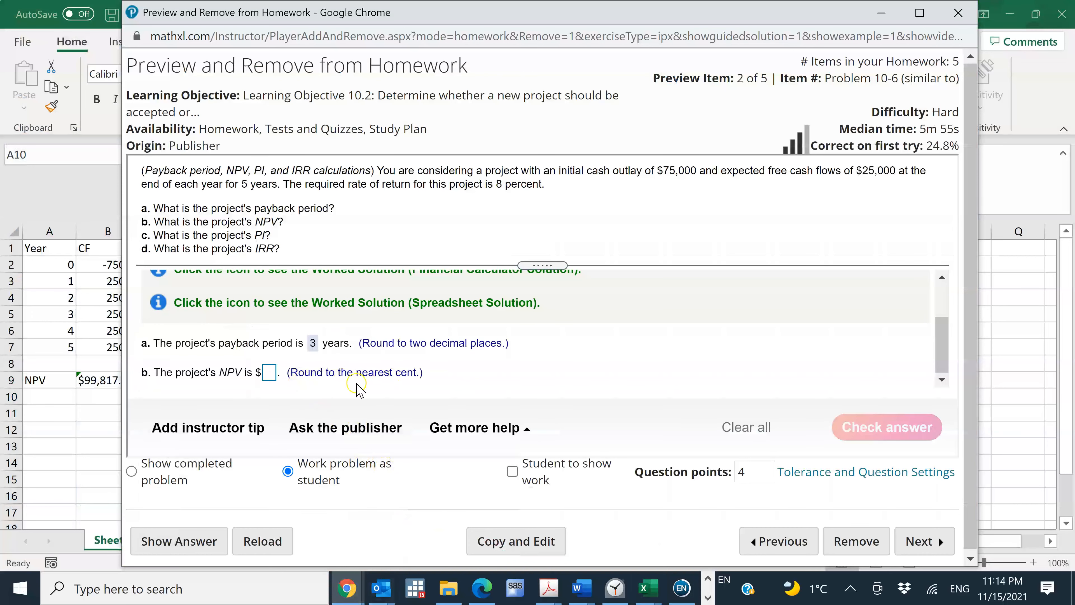
click(102, 378)
key(ctrl+c)
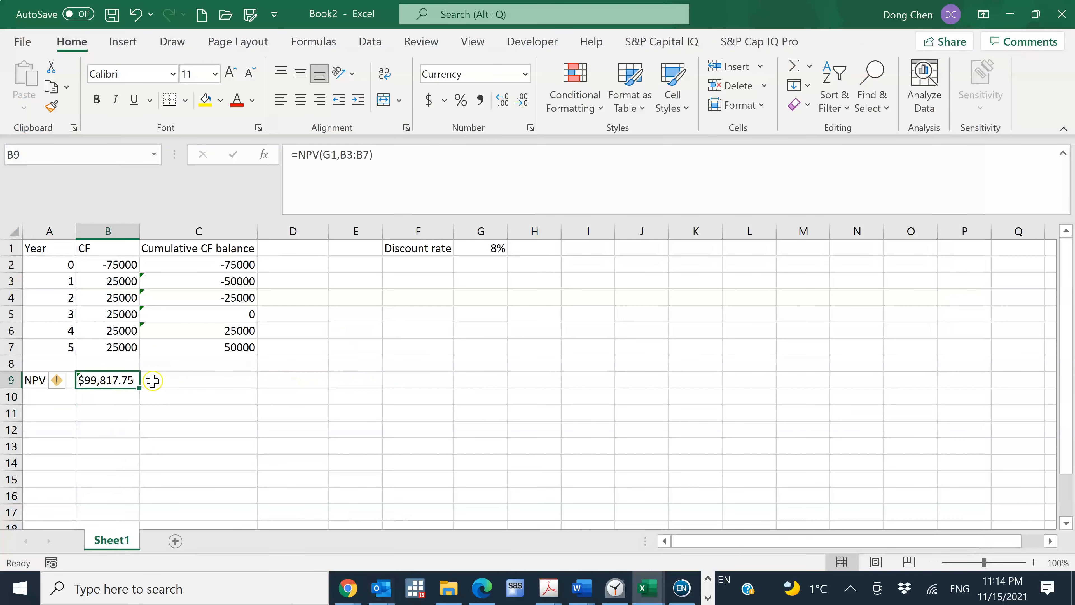
key(alt+Tab)
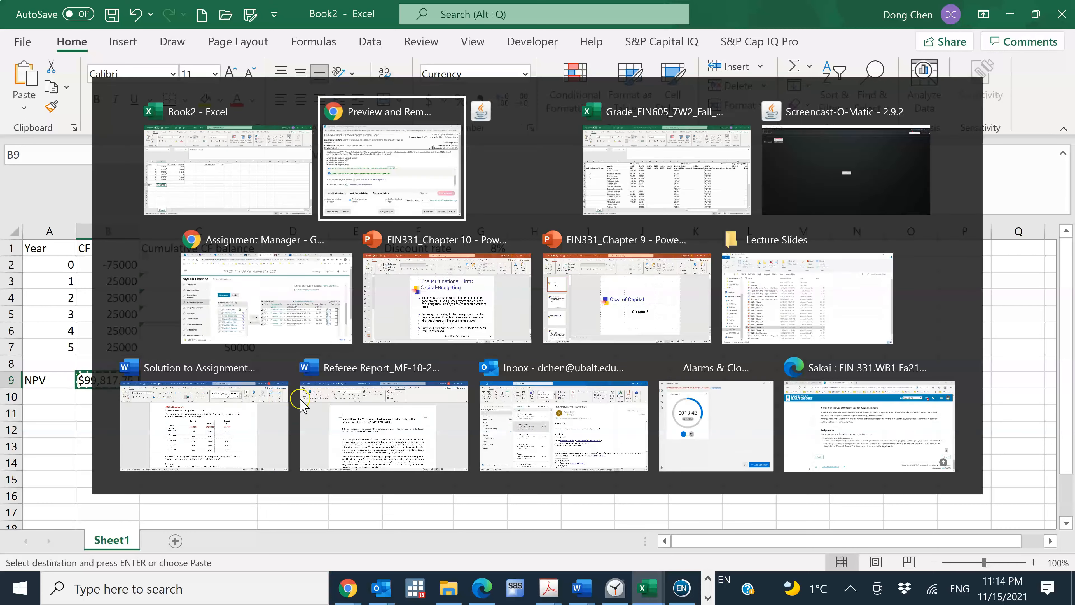
click(269, 373)
key(ctrl+v)
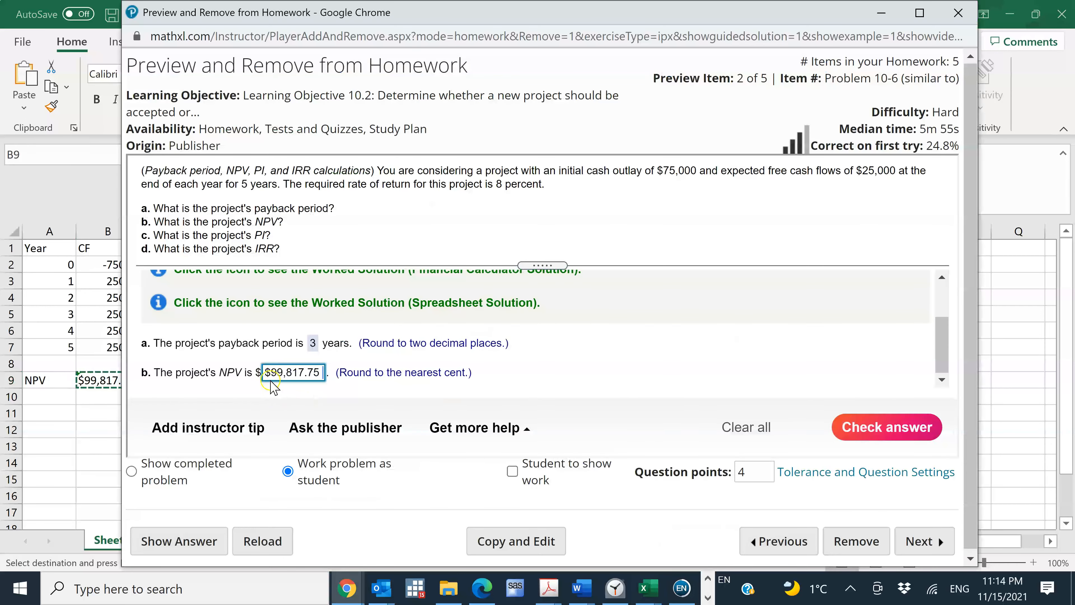
key(Home)
key(Delete)
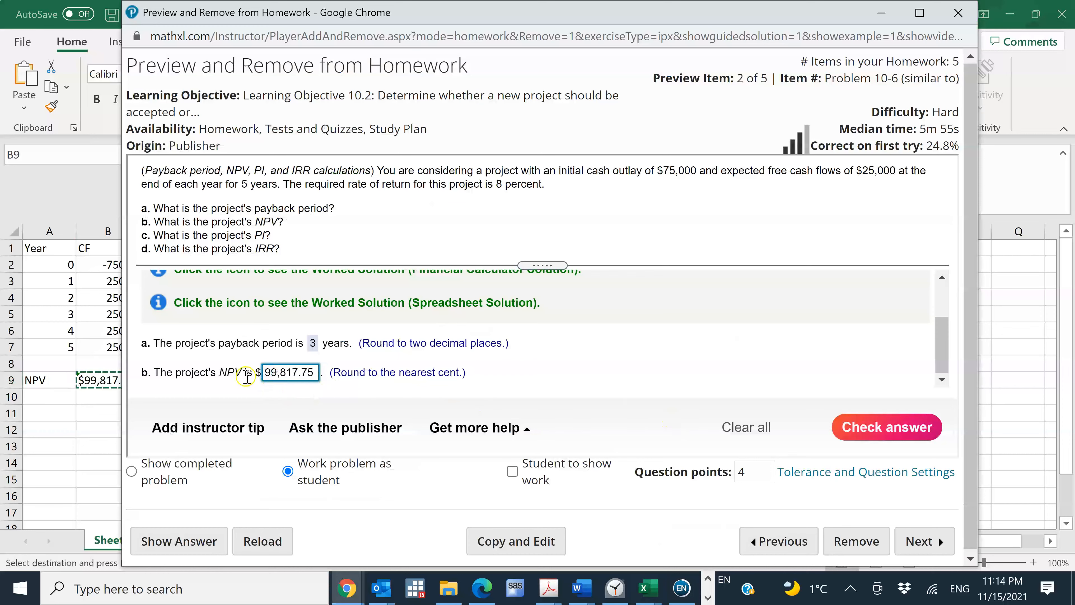
Submit the part b answer for checking, read through the solution strategy feedback and close it
click(896, 429)
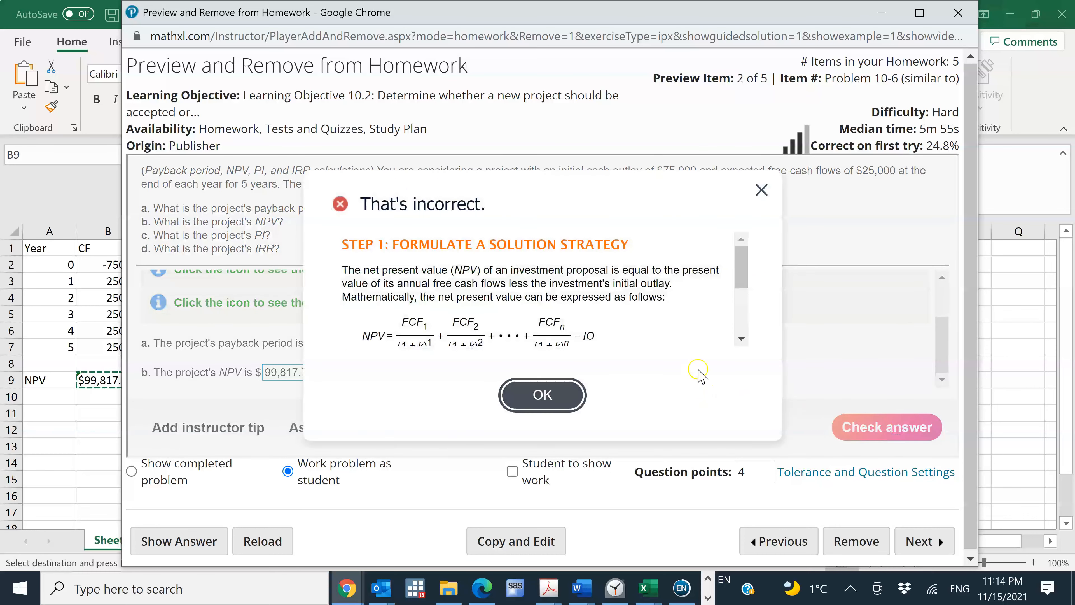
click(739, 296)
drag(746, 344, 744, 244)
click(760, 190)
Add the initial outlay in B2 to the NPV formula in B9 of the worksheet, making it =NPV(G1,B3:B7)+B2
click(104, 400)
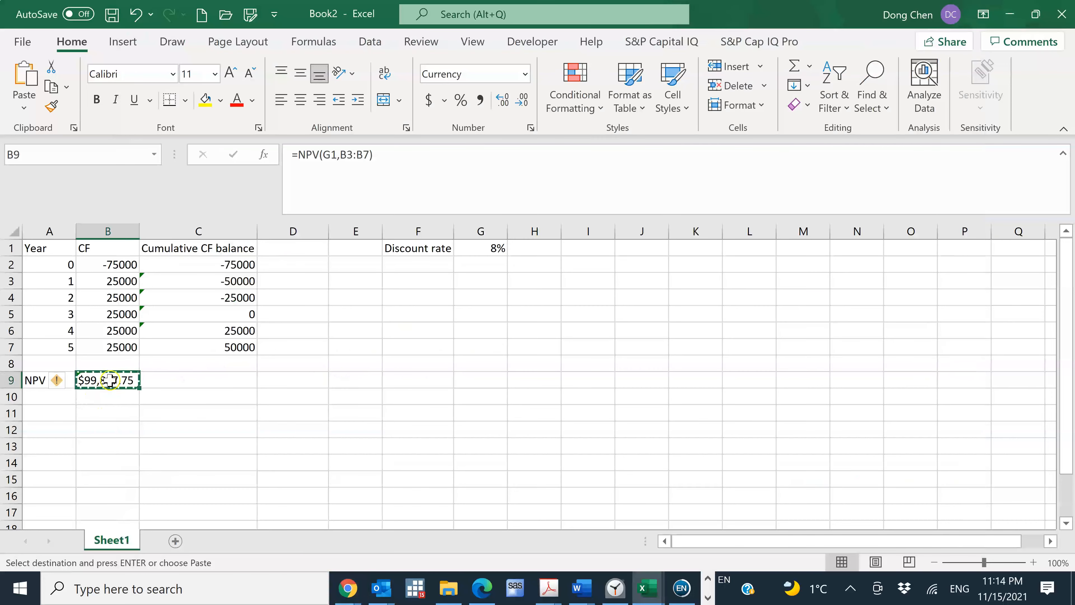
click(450, 173)
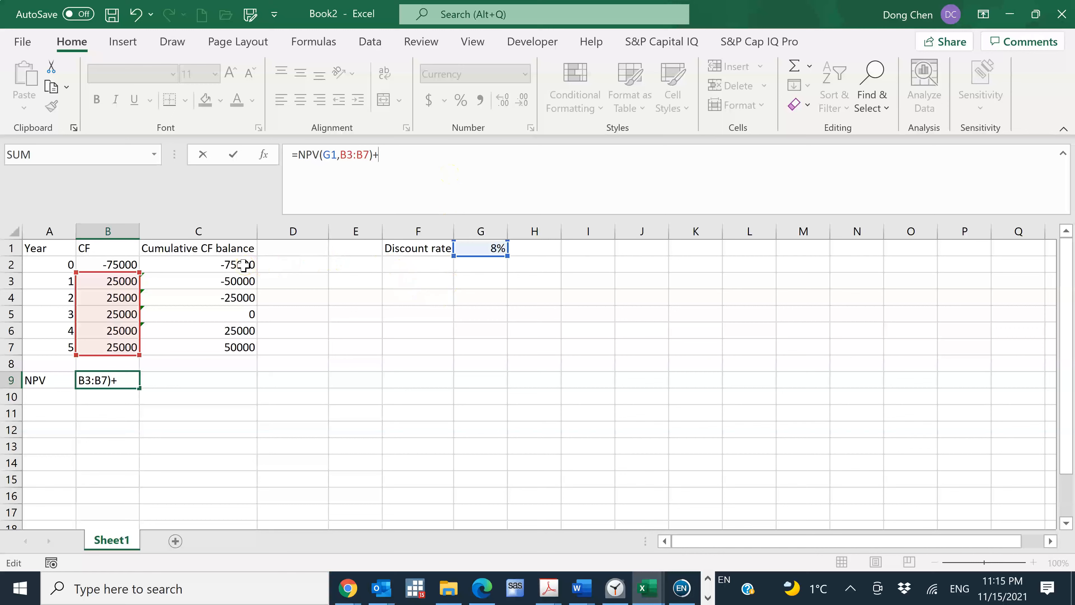
click(134, 265)
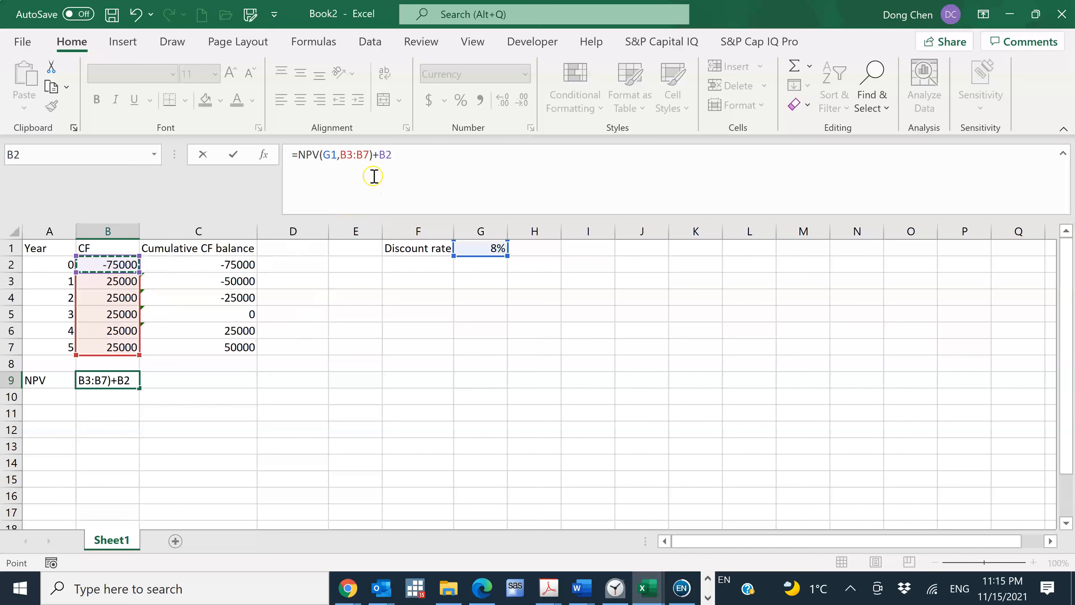
key(Return)
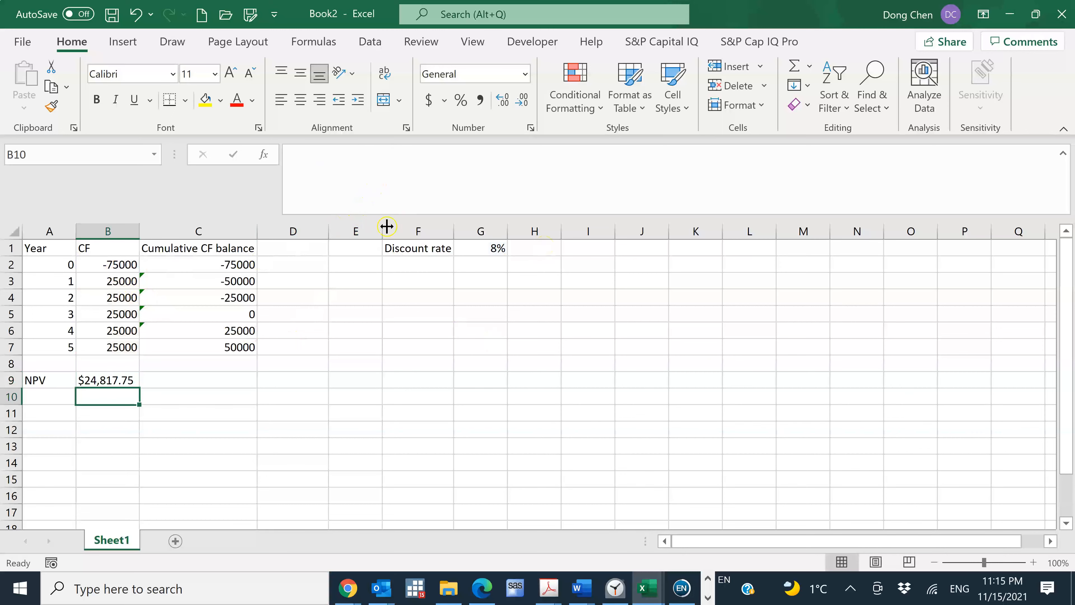
Replace the part b NPV answer on the homework page with 24,817.75 copied from B9, without the extra dollar sign, and submit it for checking
click(125, 382)
key(ctrl+c)
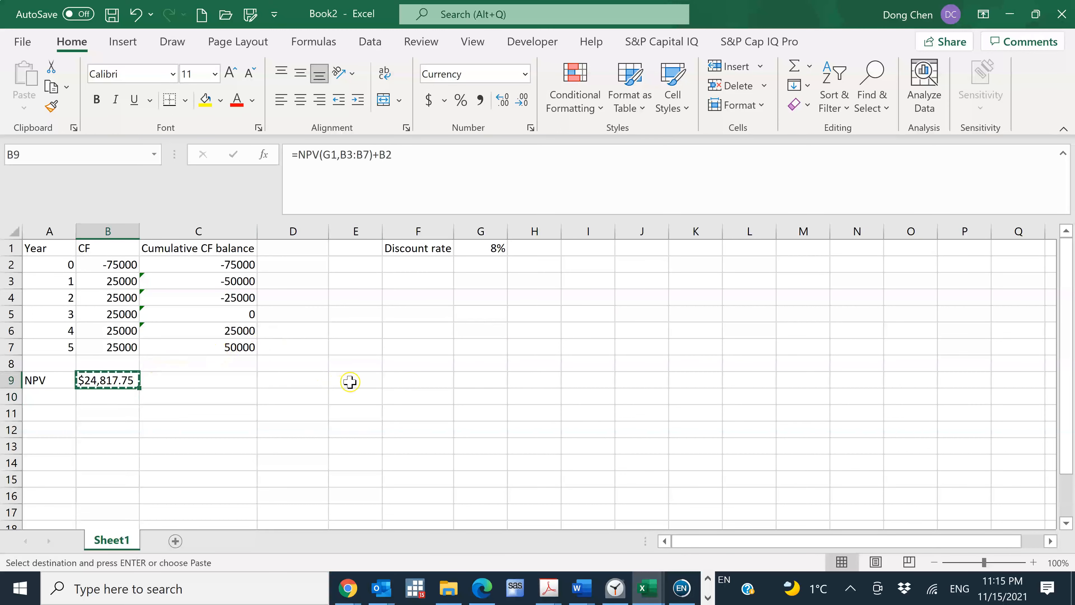
key(alt+Tab)
click(314, 374)
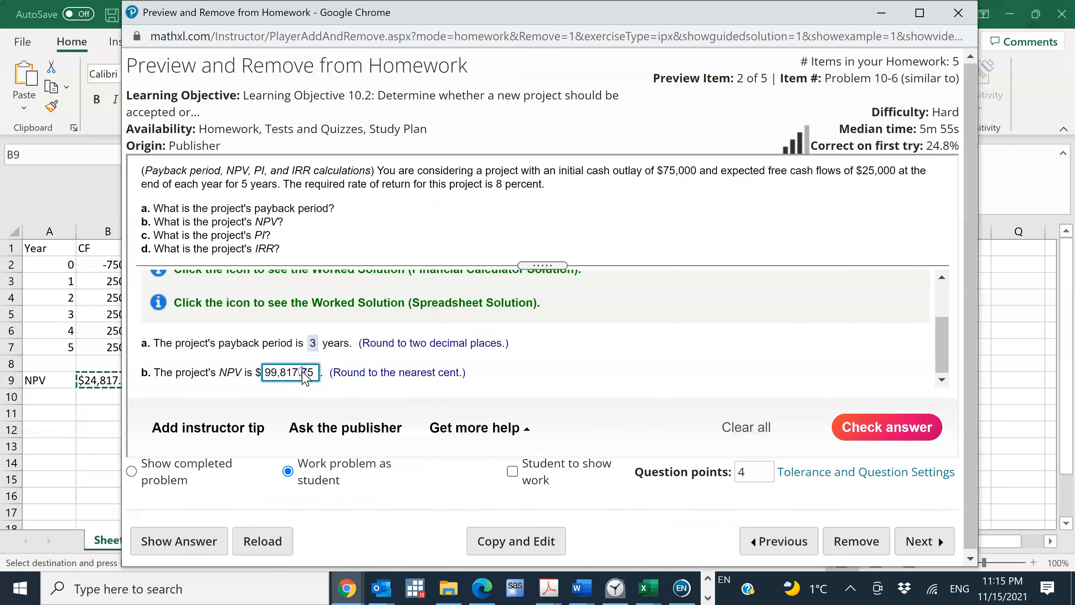
drag(316, 374, 278, 373)
key(BackSpace)
key(BackSpace)
key(BackSpace)
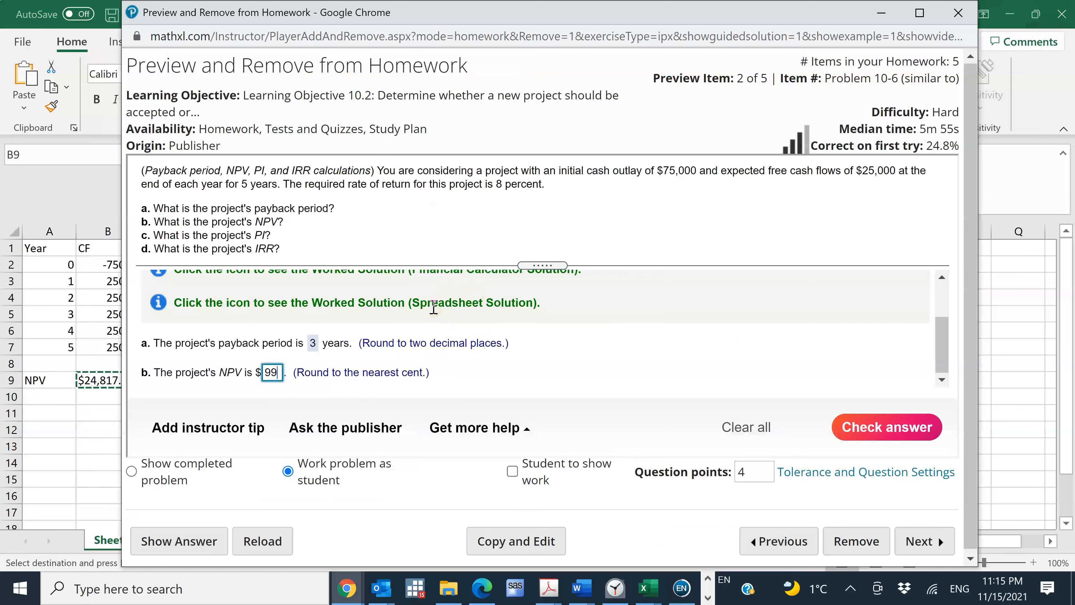
key(ctrl+v)
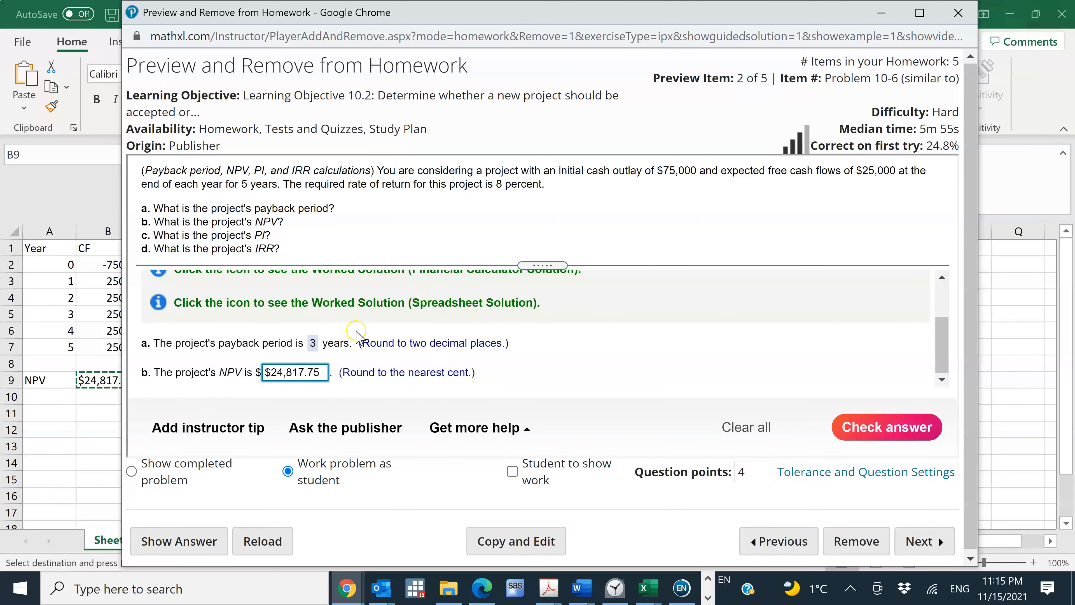
click(293, 317)
key(Home)
key(Delete)
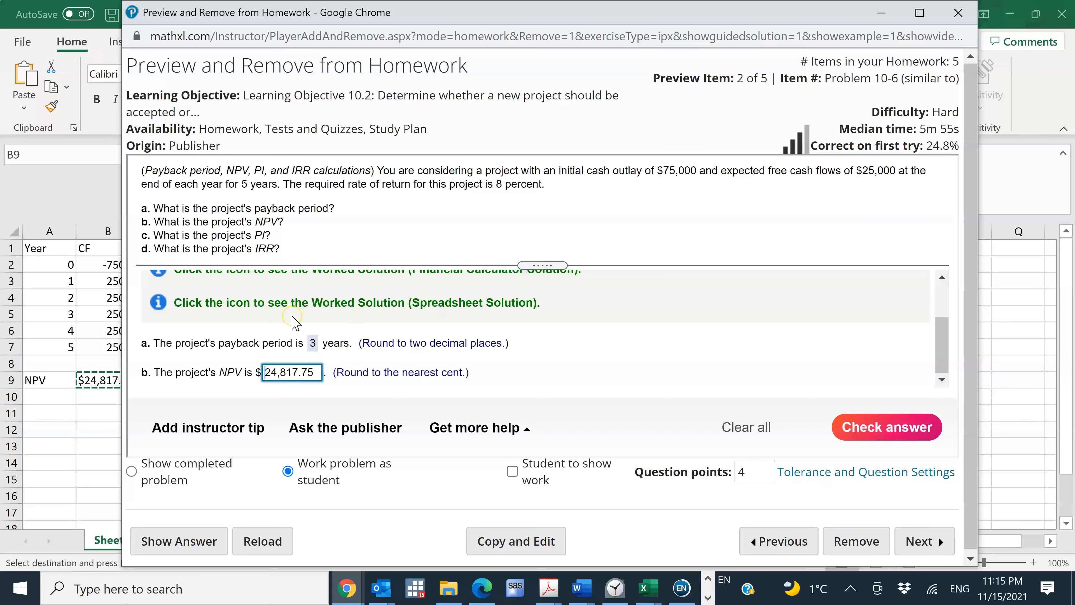
click(907, 427)
click(542, 347)
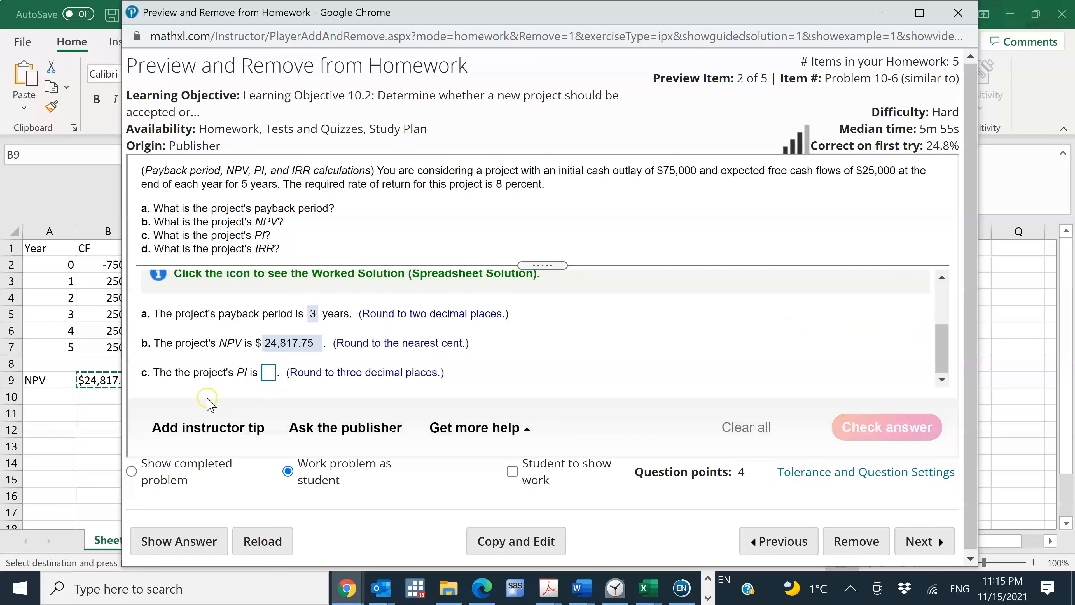
Label A10 of the worksheet PI and build the formula =NPV(G1,B3:B7)/B2 in B10
click(51, 397)
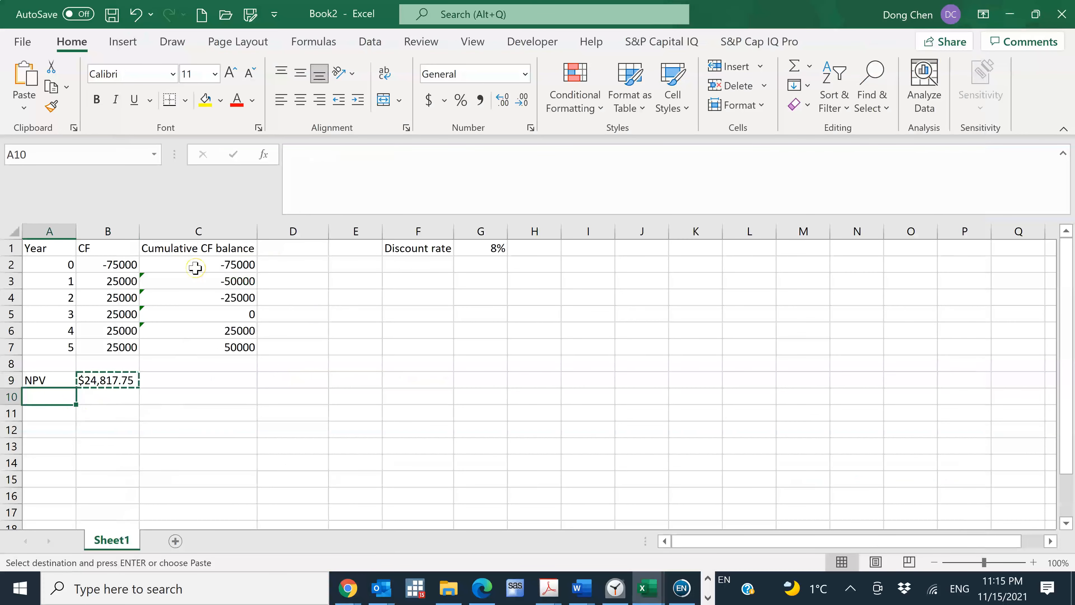
text(PI)
key(Tab)
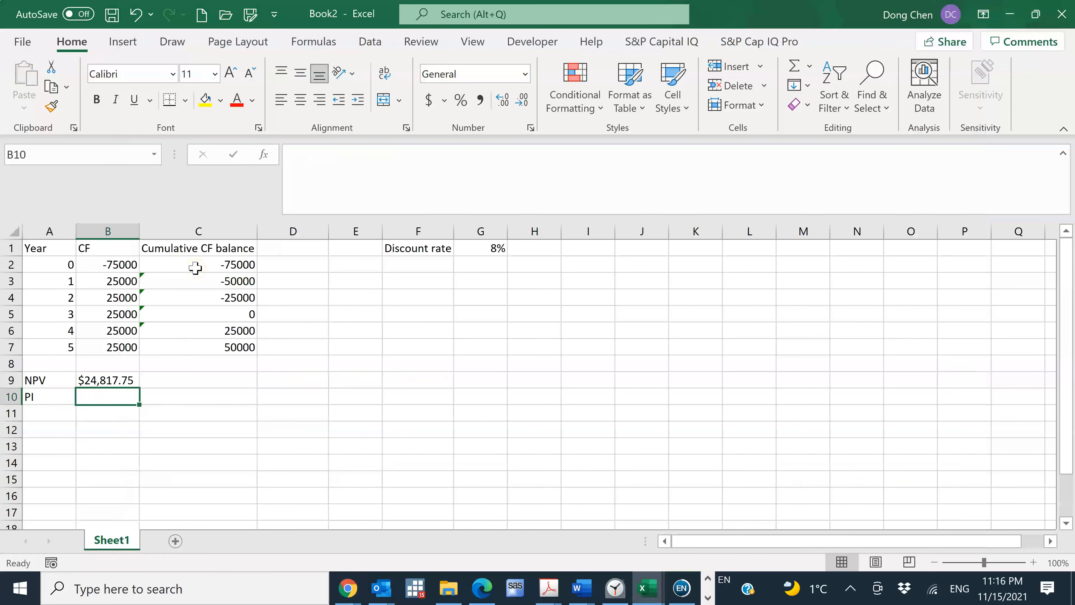
text(=)
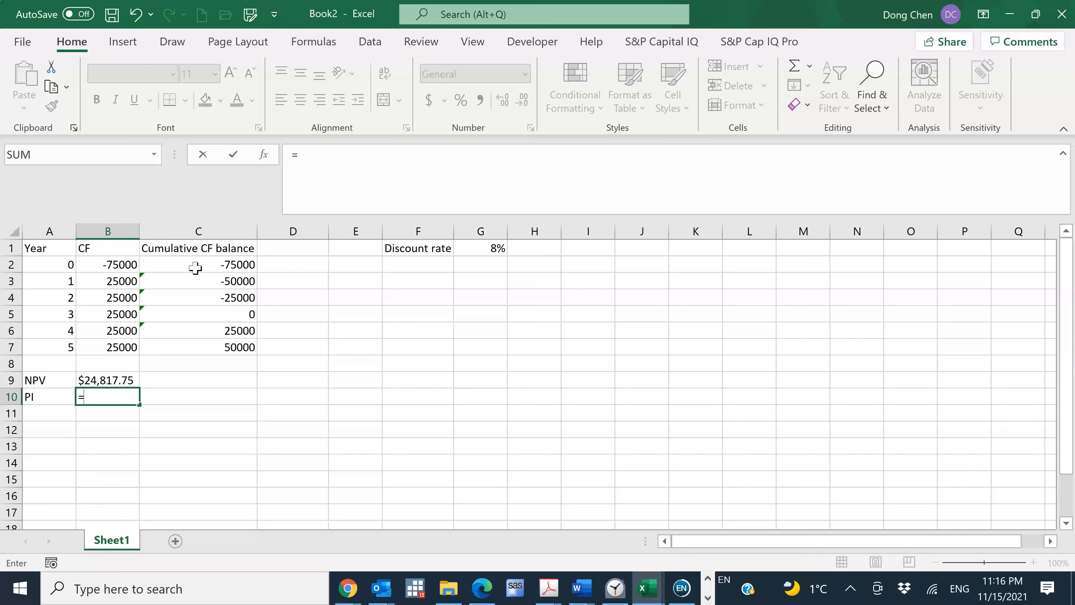
text(npv()
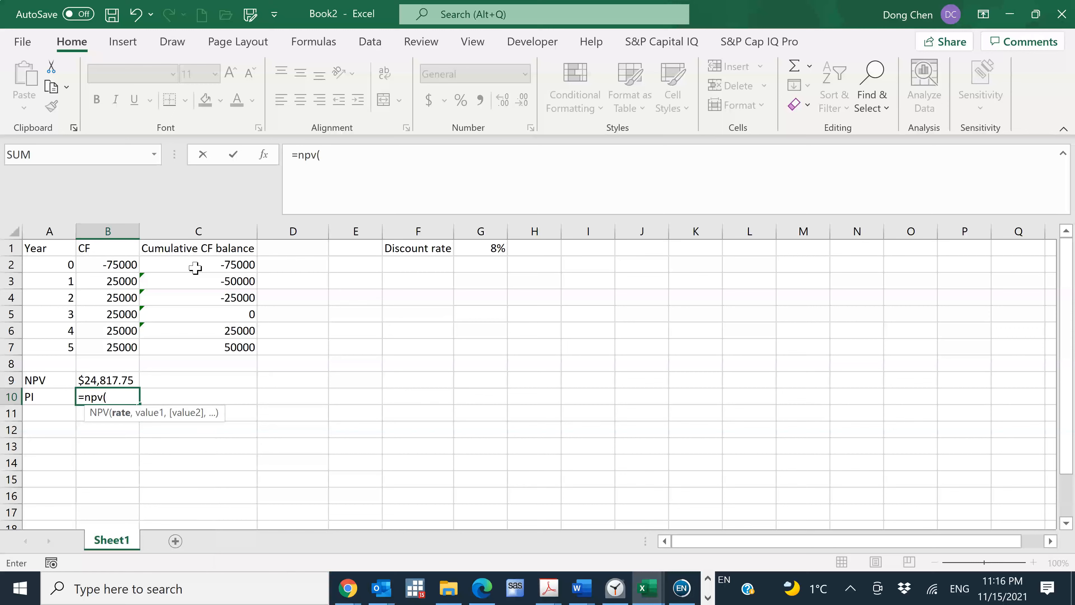
click(505, 248)
text(,)
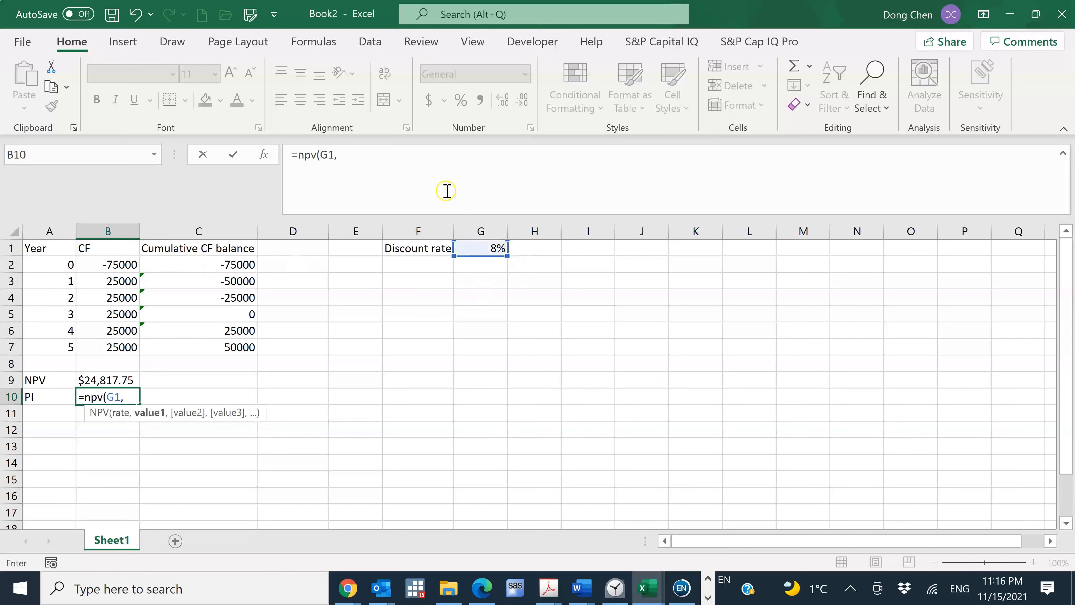
click(122, 282)
drag(144, 347, 121, 346)
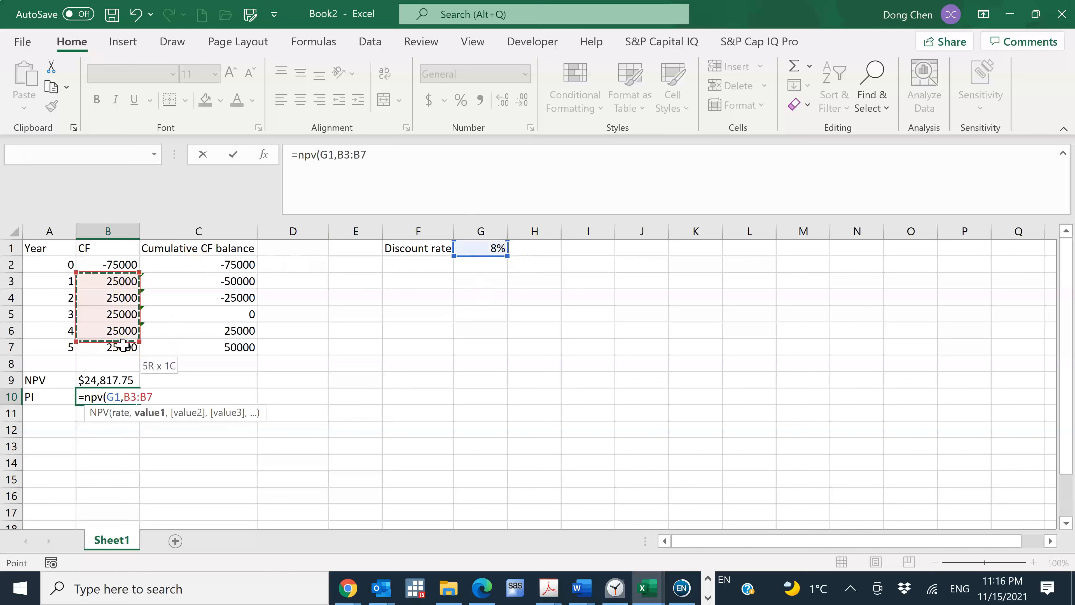
text()/)
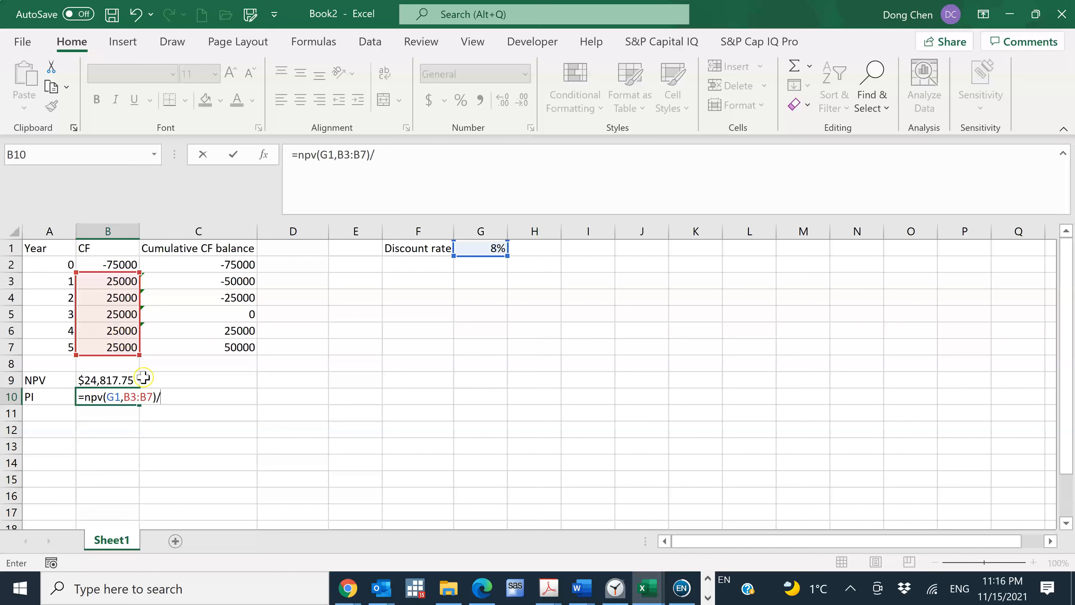
click(127, 264)
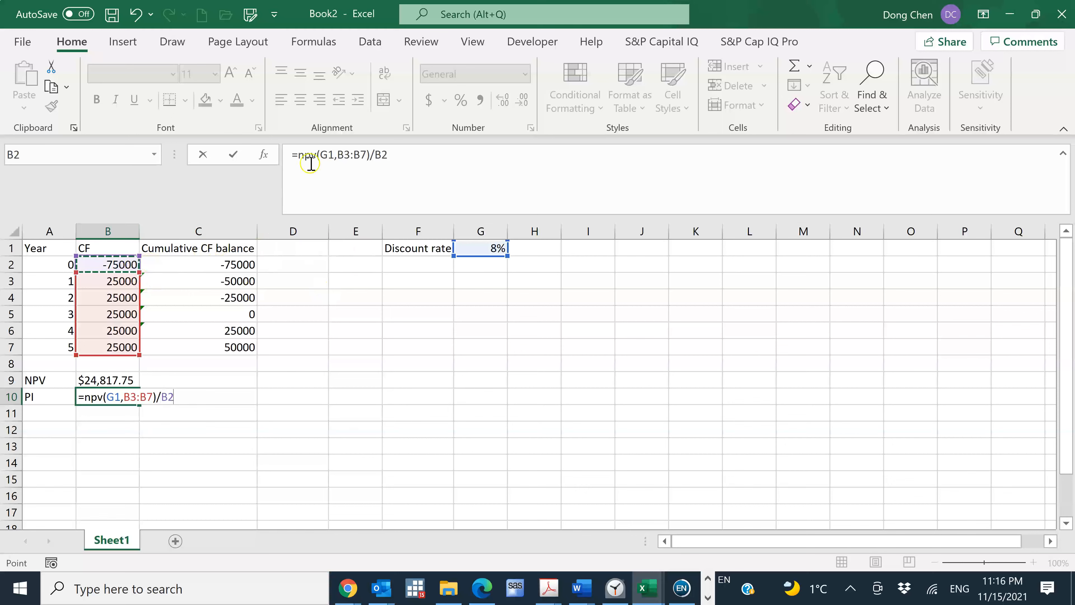
Put a minus sign before NPV in the B10 formula and enter it as =-NPV(G1,B3:B7)/B2
click(298, 155)
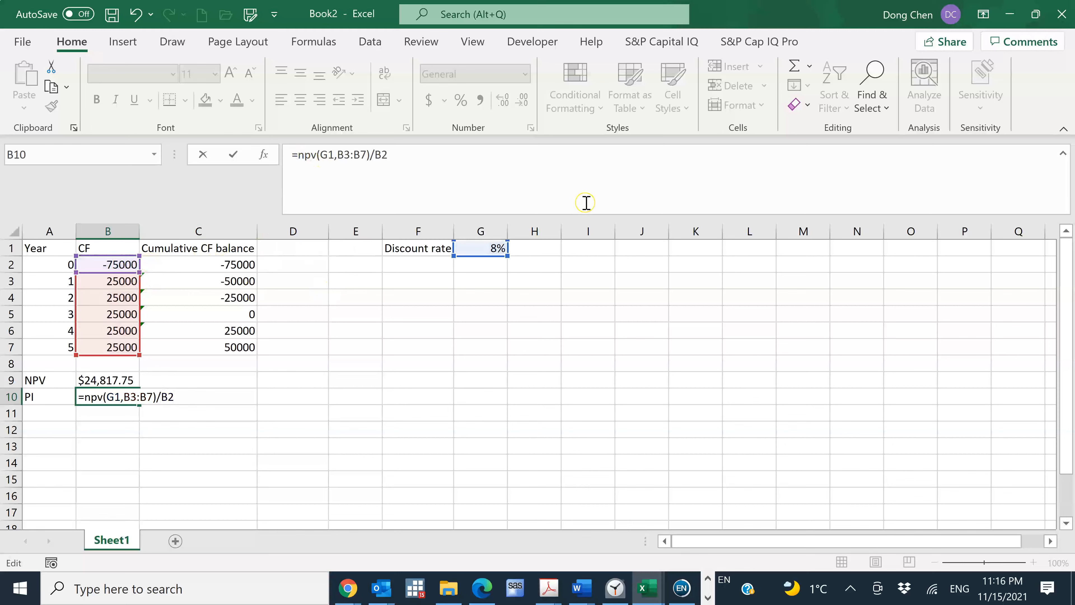
text(-)
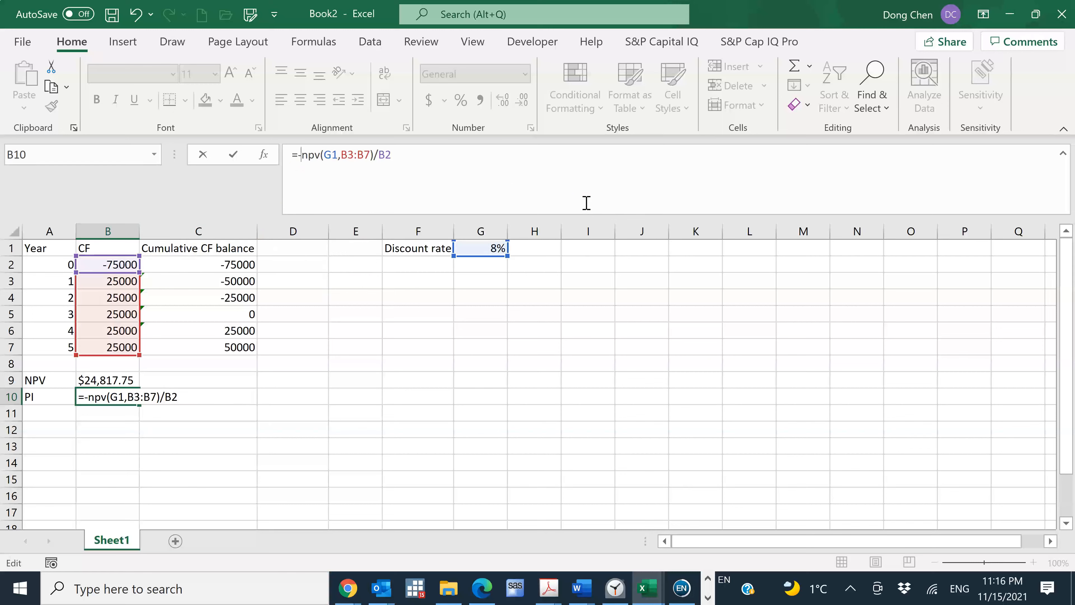
key(Return)
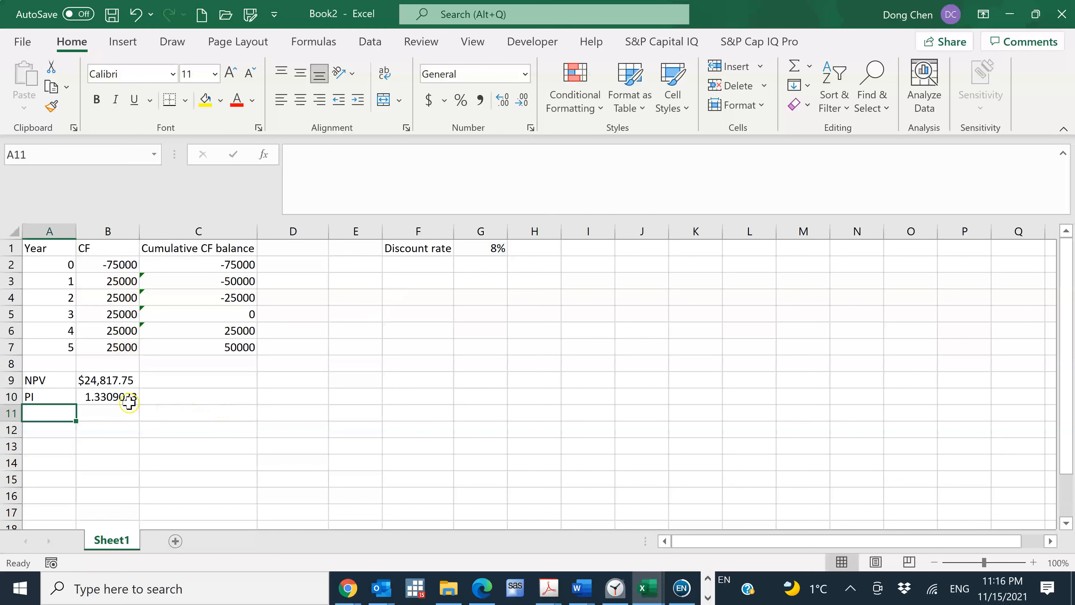
Format the PI value in B10 with the Number category
click(116, 399)
right_click(116, 399)
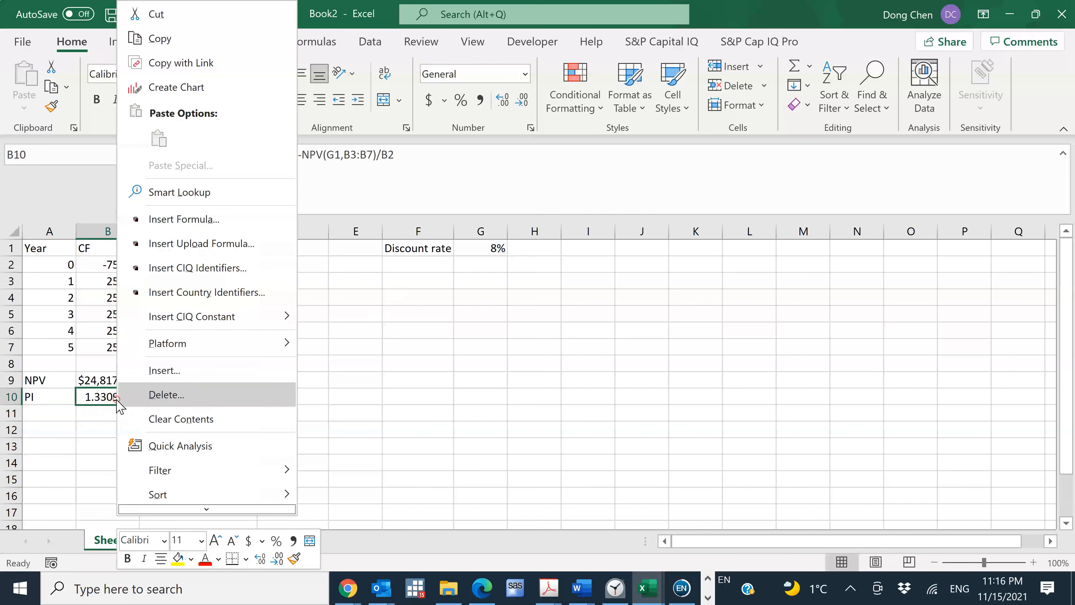
scroll(204, 508, down, 3)
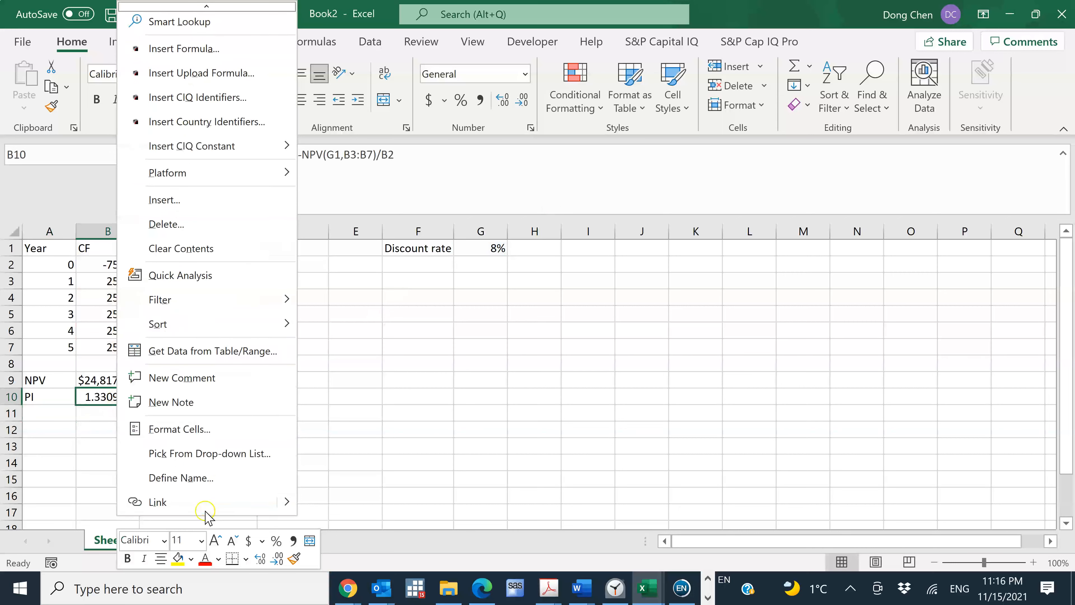
click(230, 429)
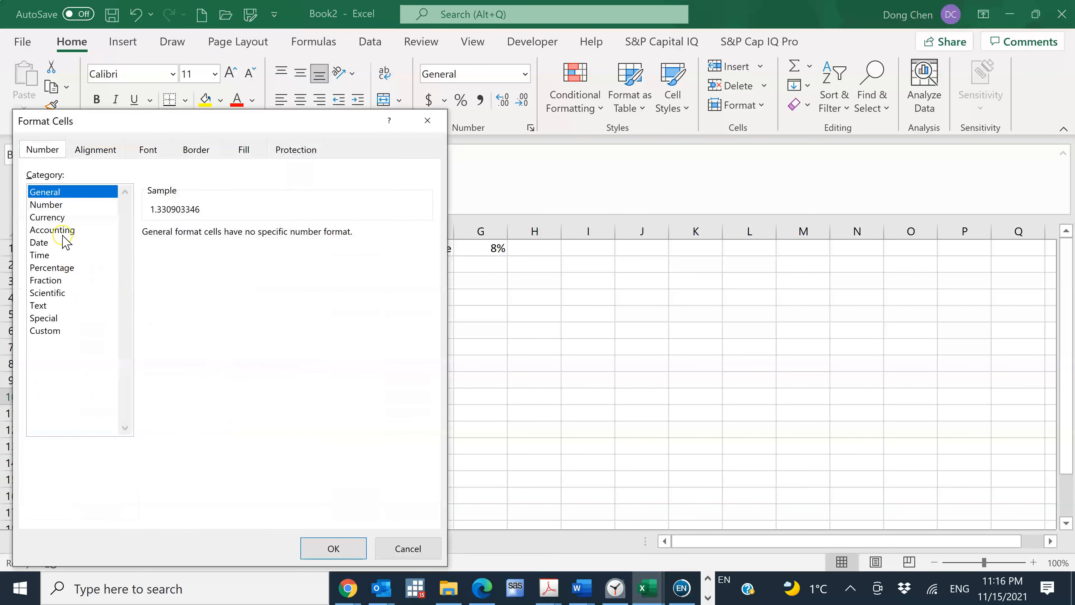
click(63, 205)
click(333, 548)
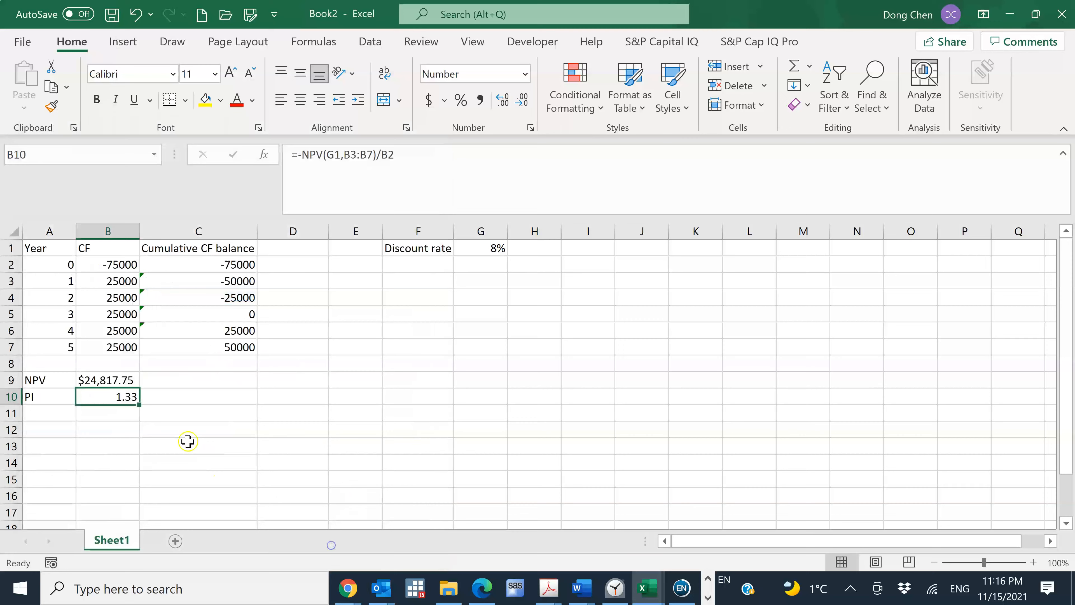
Check the rounding instruction for part c on the homework page and set the number format of B10 to three decimal places
key(ctrl+c)
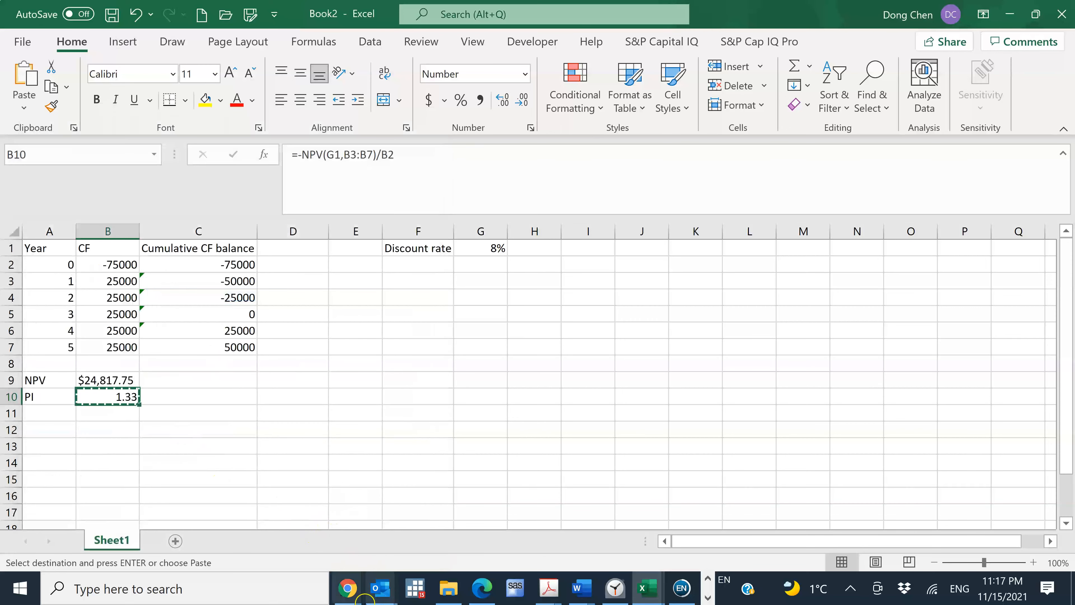
mouse_move(348, 587)
click(396, 521)
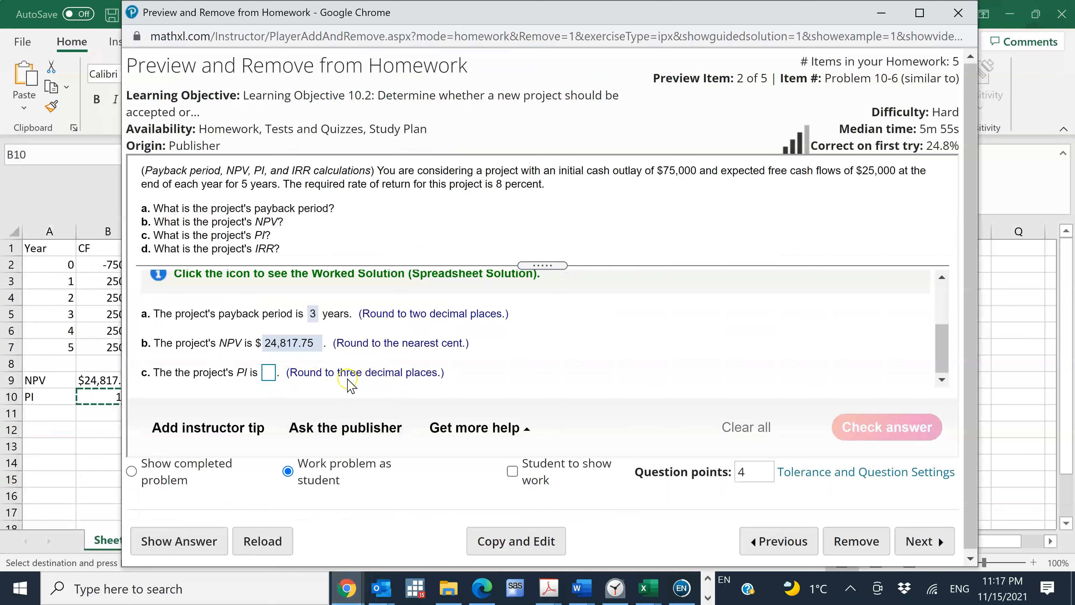
click(102, 402)
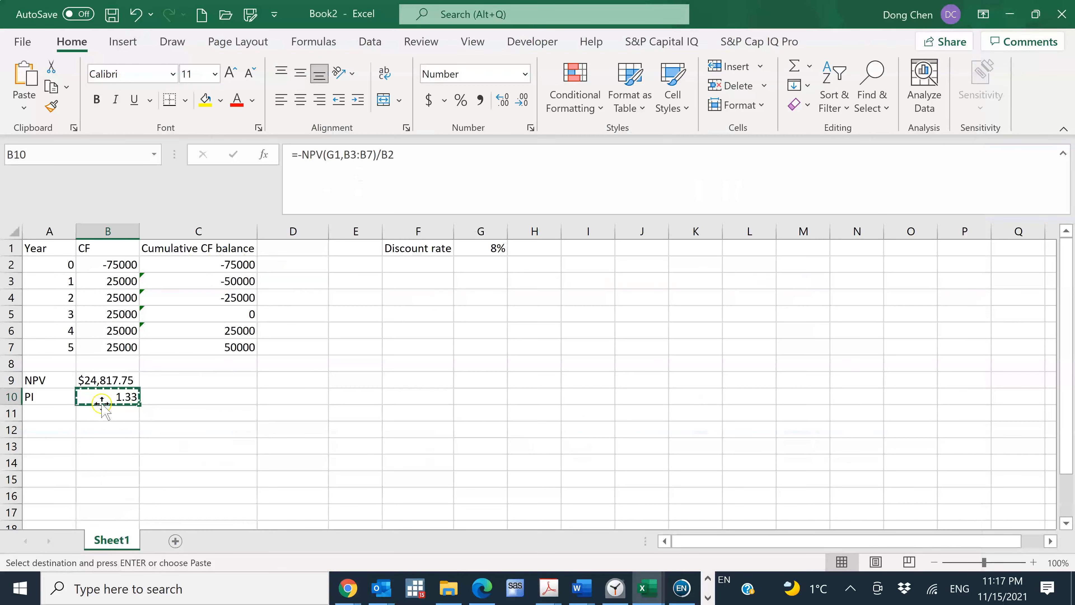
right_click(122, 400)
scroll(209, 511, down, 1)
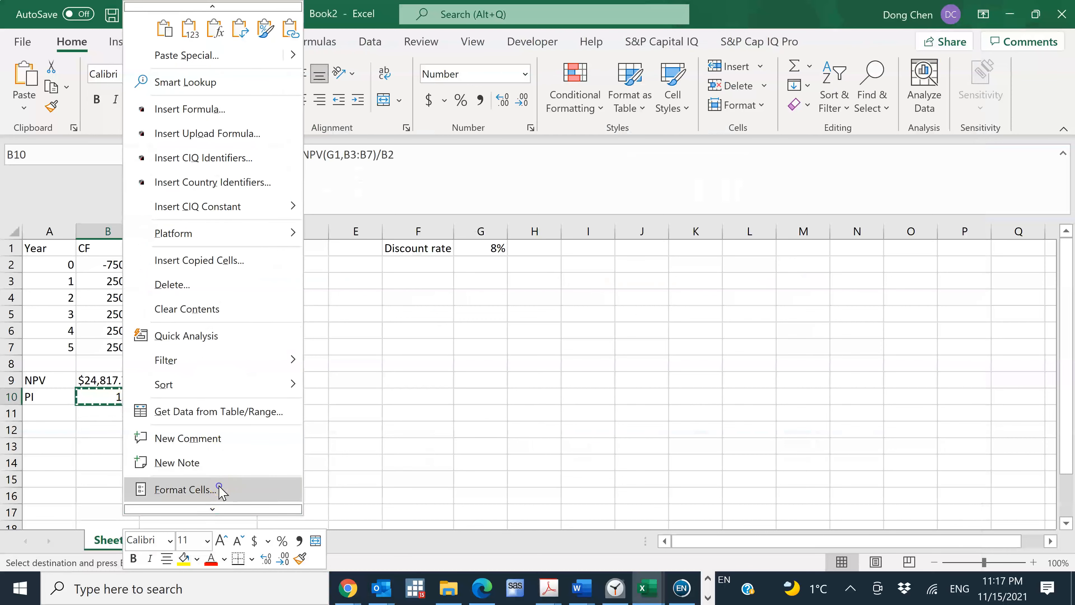
click(221, 490)
click(246, 229)
click(324, 550)
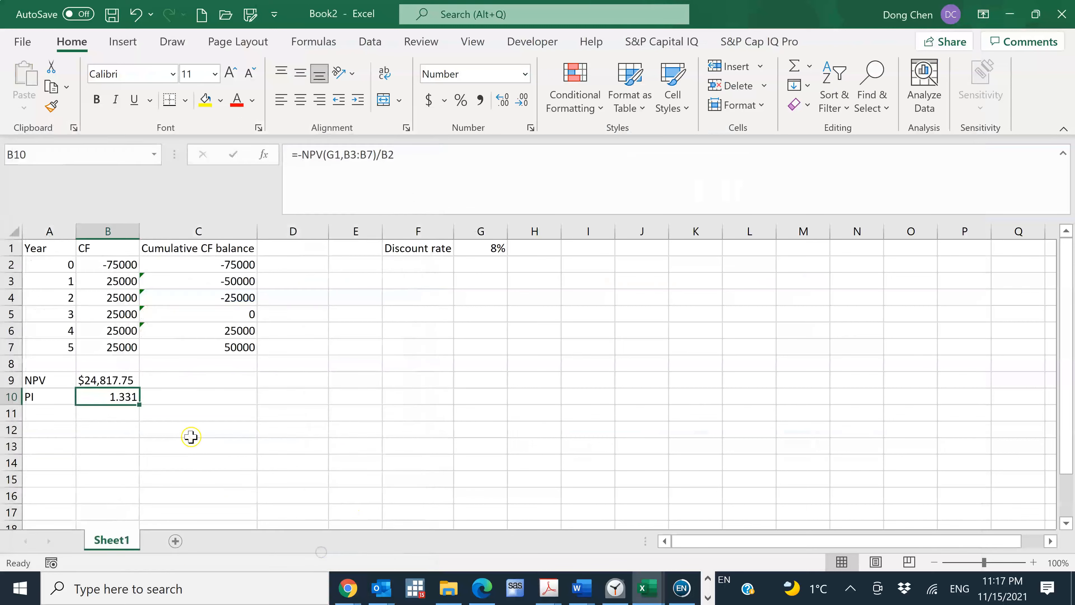
Copy the PI from B10 into the part c answer on the homework page as 1.331 and submit it for checking
key(ctrl+c)
key(alt+Tab)
click(268, 372)
key(ctrl+v)
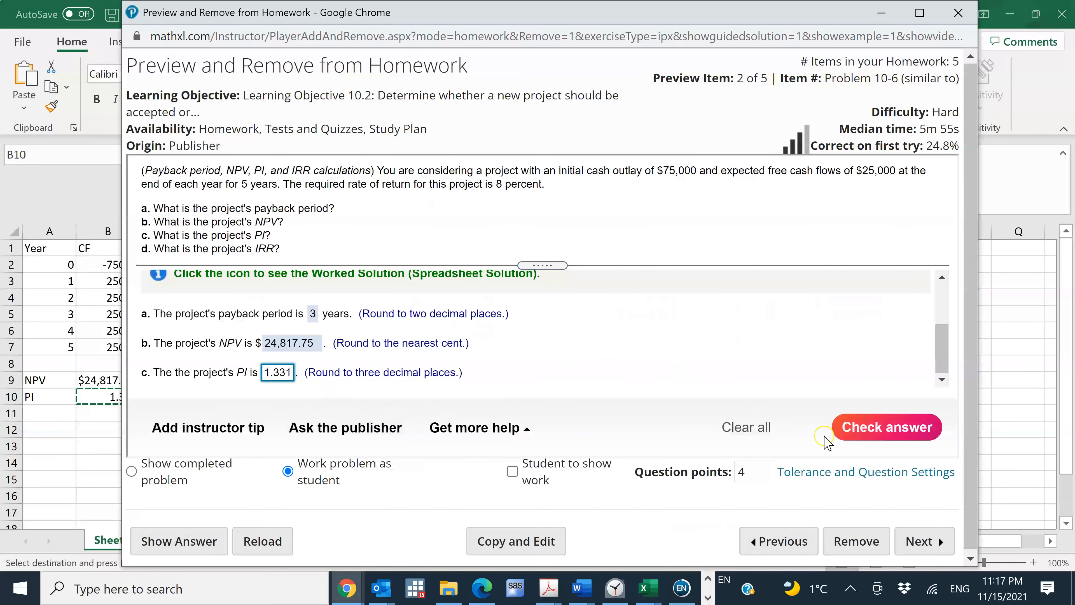
click(878, 430)
click(547, 350)
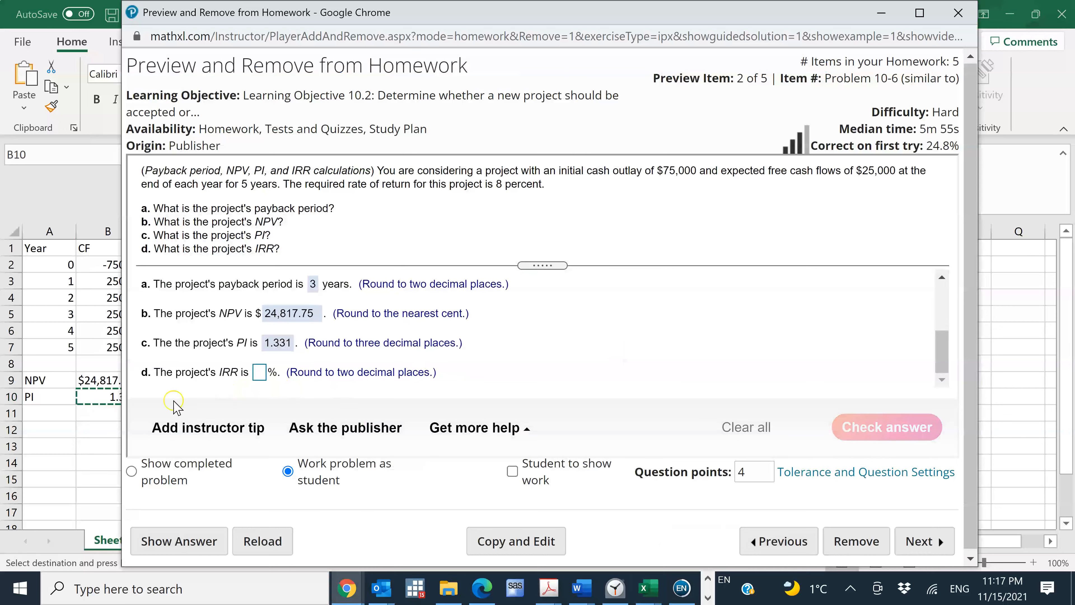
Switch back to the Excel workbook and add the label IRR in cell A11, below the PI label
click(56, 413)
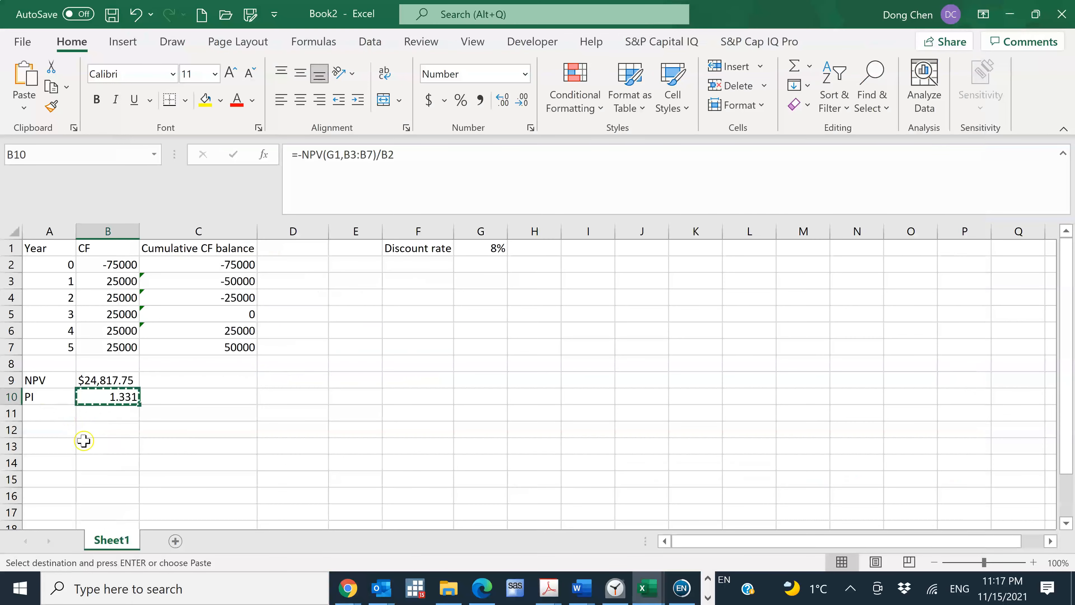
click(37, 417)
text(IRR)
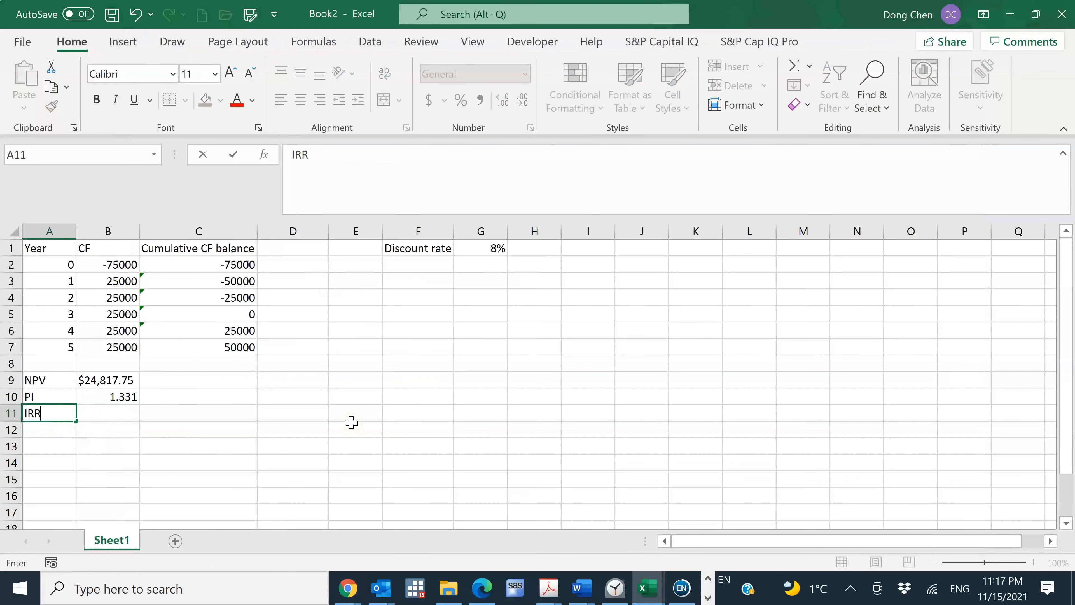
key(Tab)
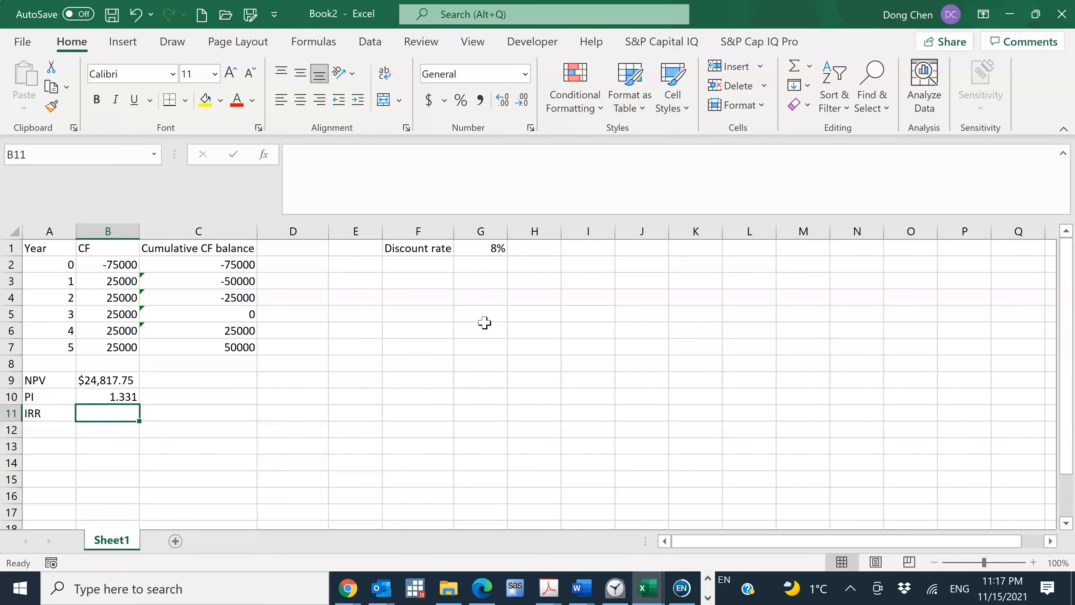
Calculate the project's IRR in B11 with the formula =IRR(B2:B7)
text(=)
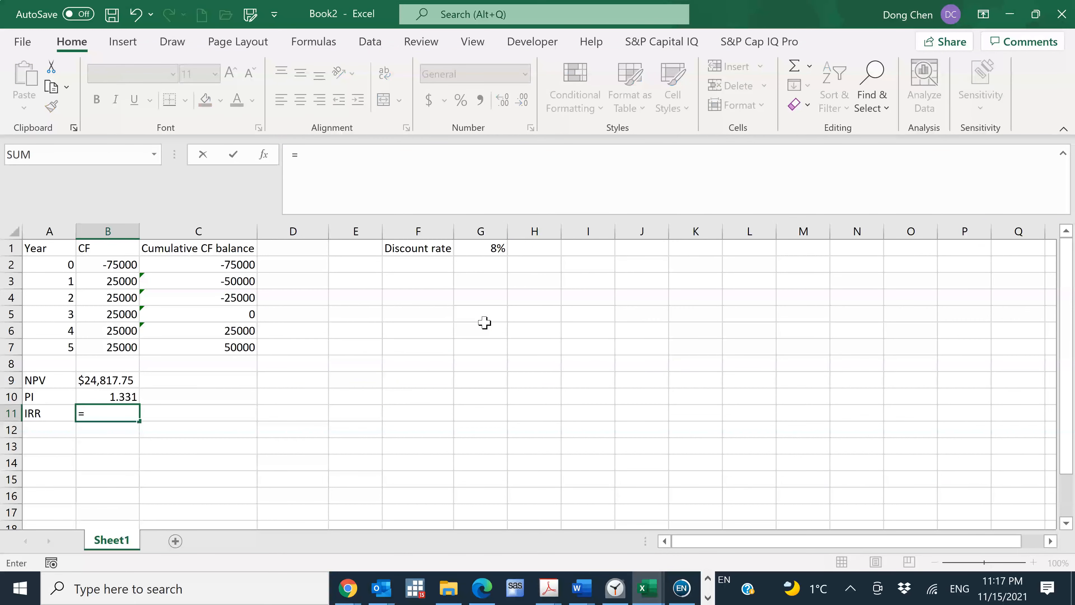
text(irr)
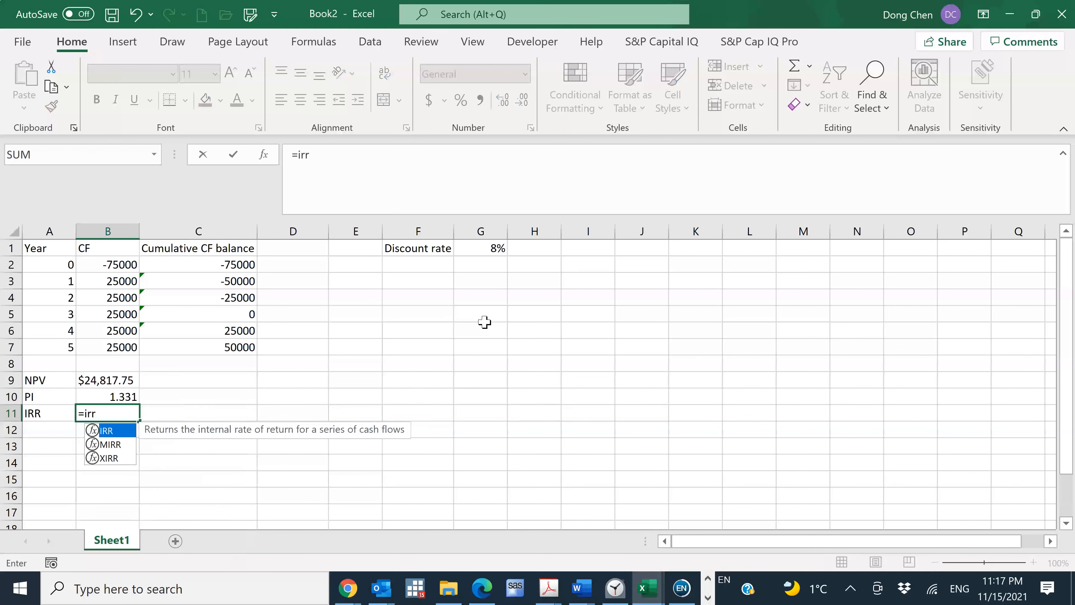
text(()
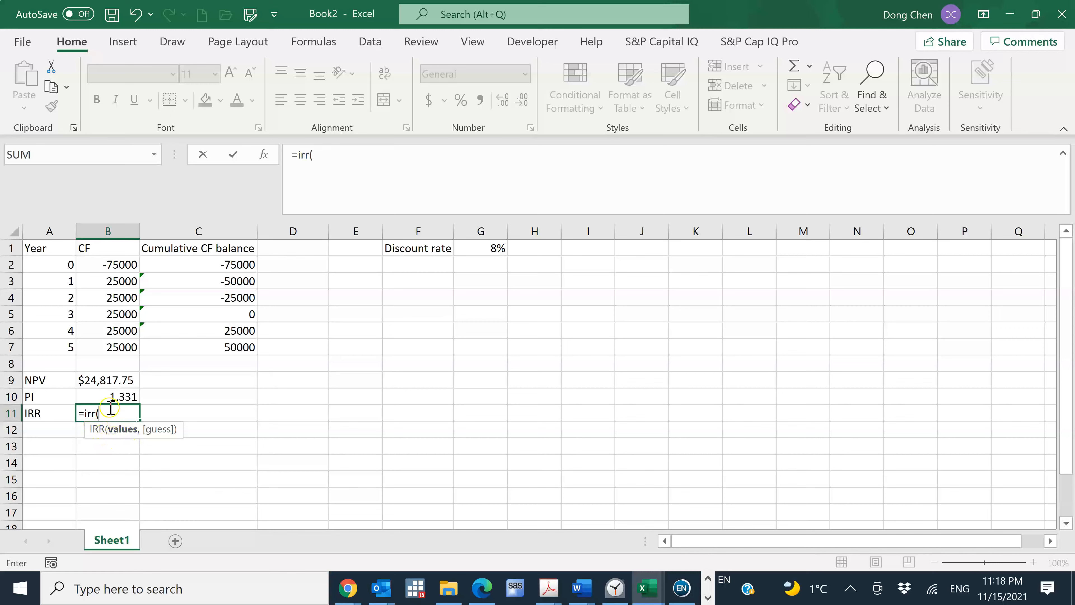
click(118, 266)
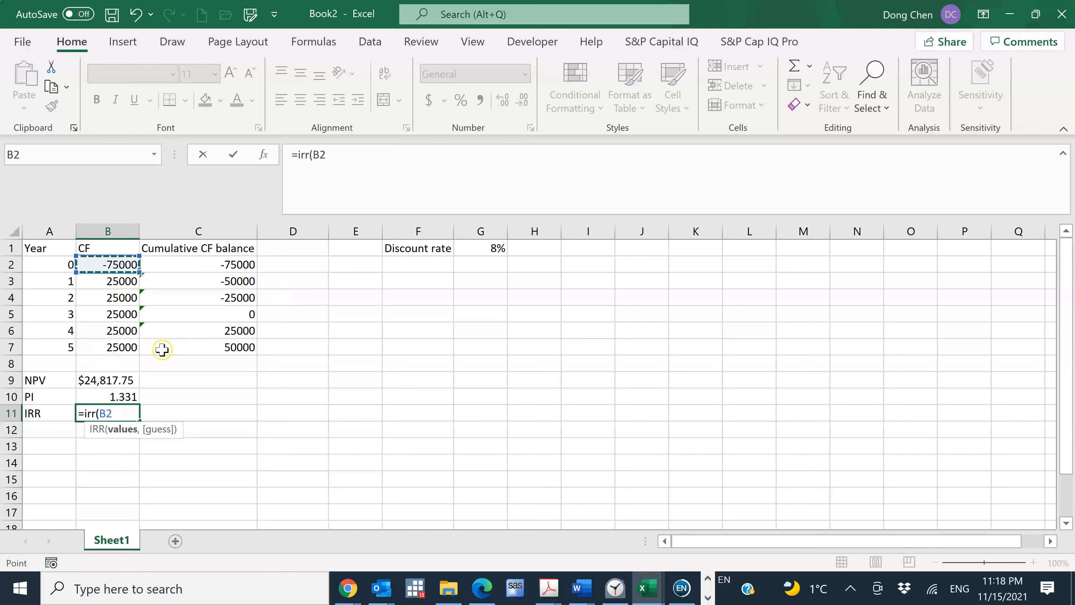
shift+click(129, 347)
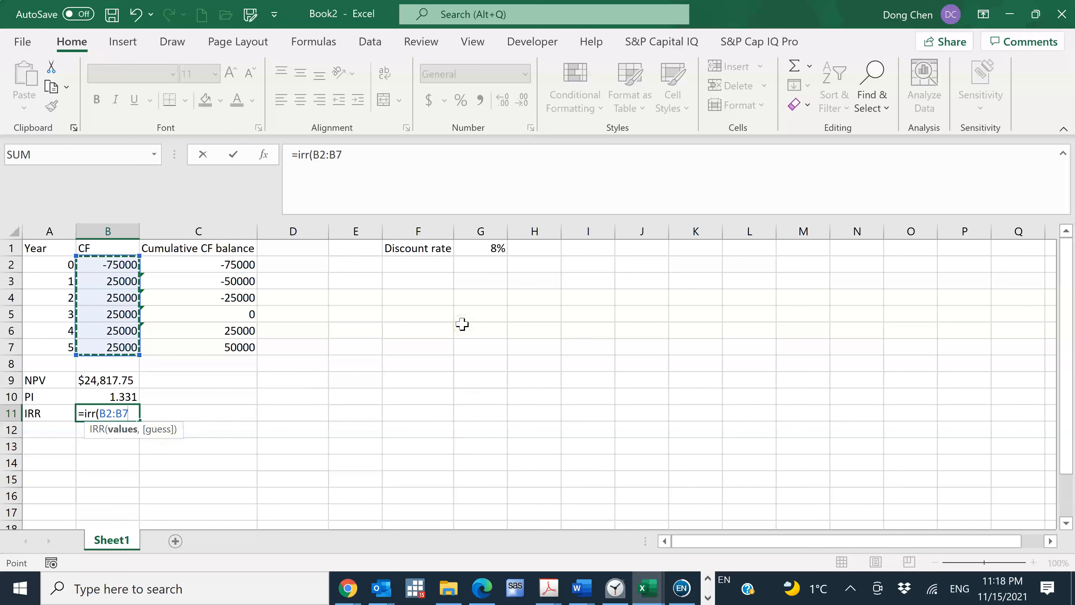
text())
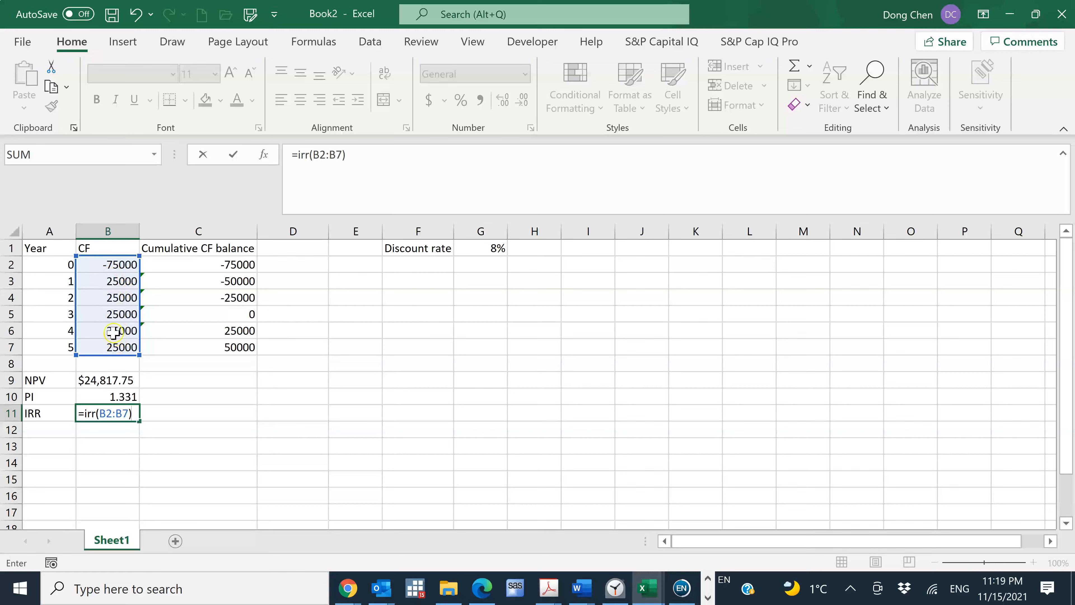
click(129, 414)
click(143, 414)
key(Return)
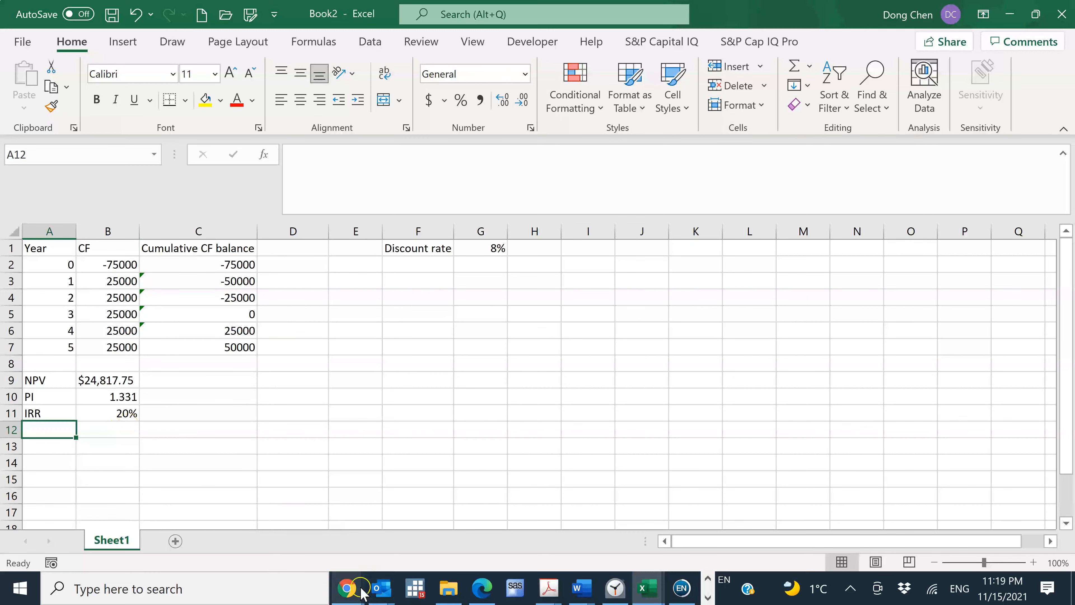
Check the rounding instruction for part d on the homework page and set the percentage format of B11 to two decimal places
mouse_move(348, 585)
click(419, 516)
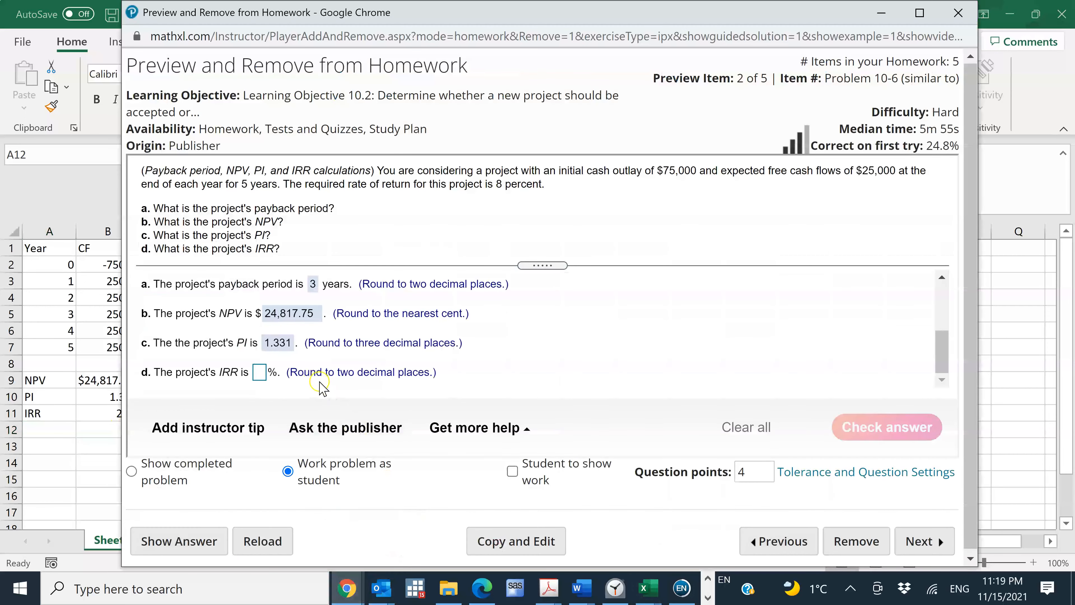
key(alt+Tab)
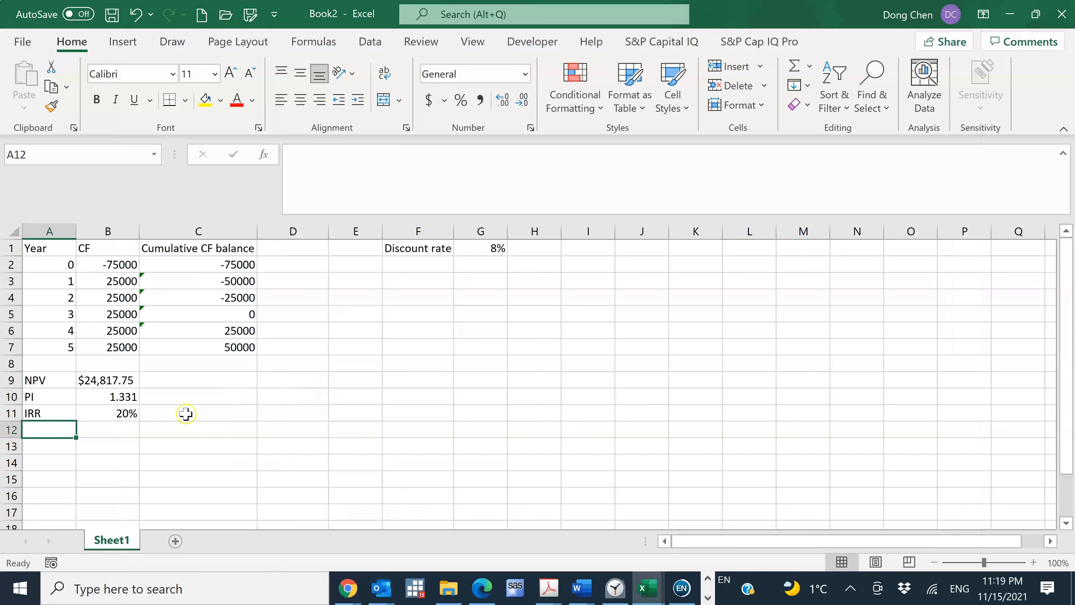
click(124, 414)
right_click(124, 414)
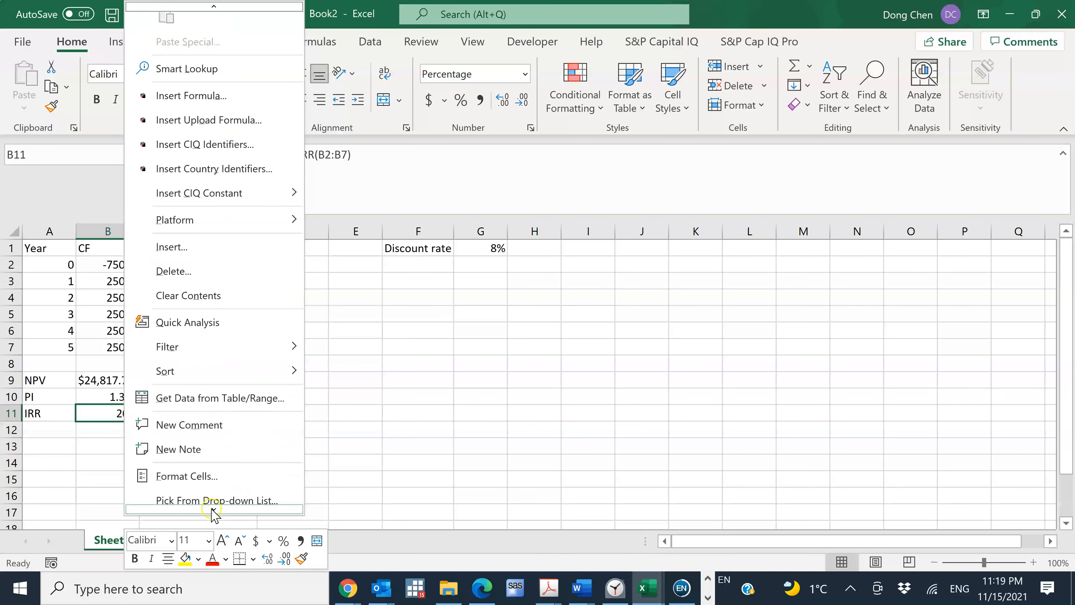
click(224, 429)
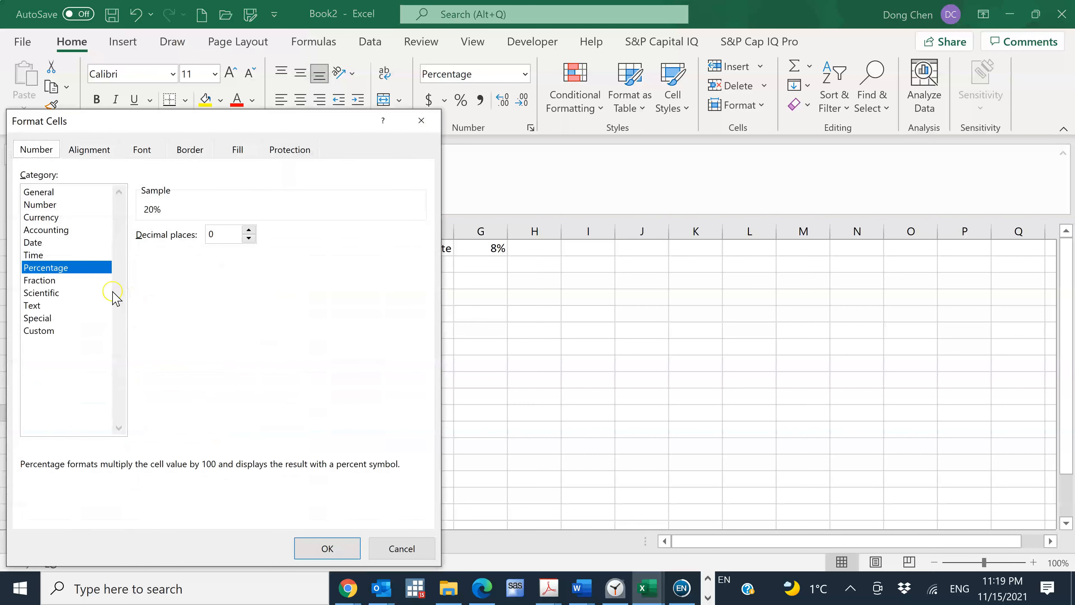
double_click(211, 233)
text(2)
click(328, 548)
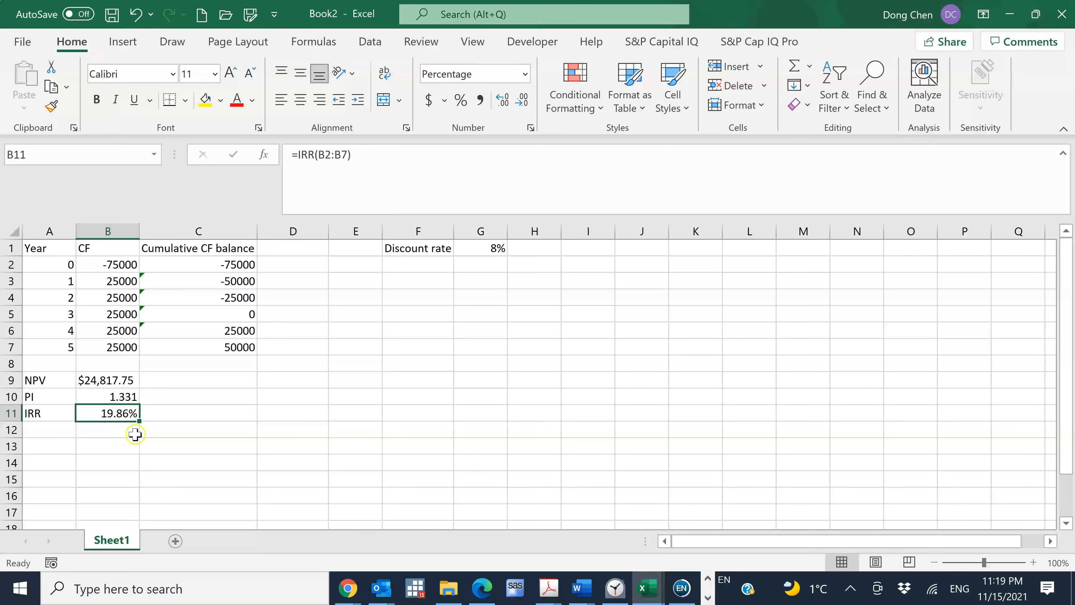
Switch to the homework page in Chrome and enter 19.86 as the IRR percentage for part d
click(363, 588)
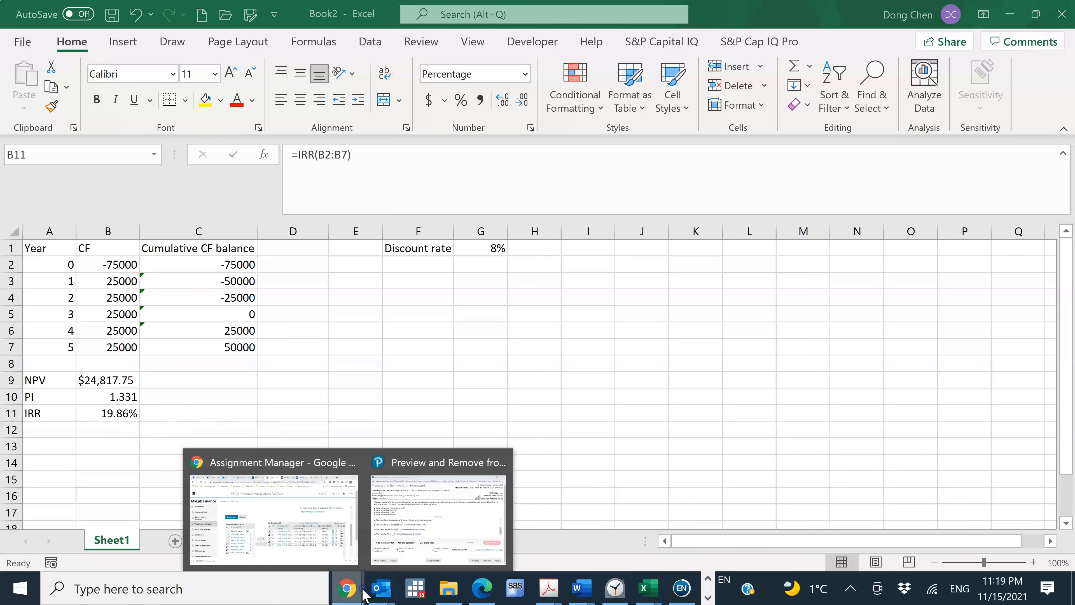
click(404, 519)
click(260, 373)
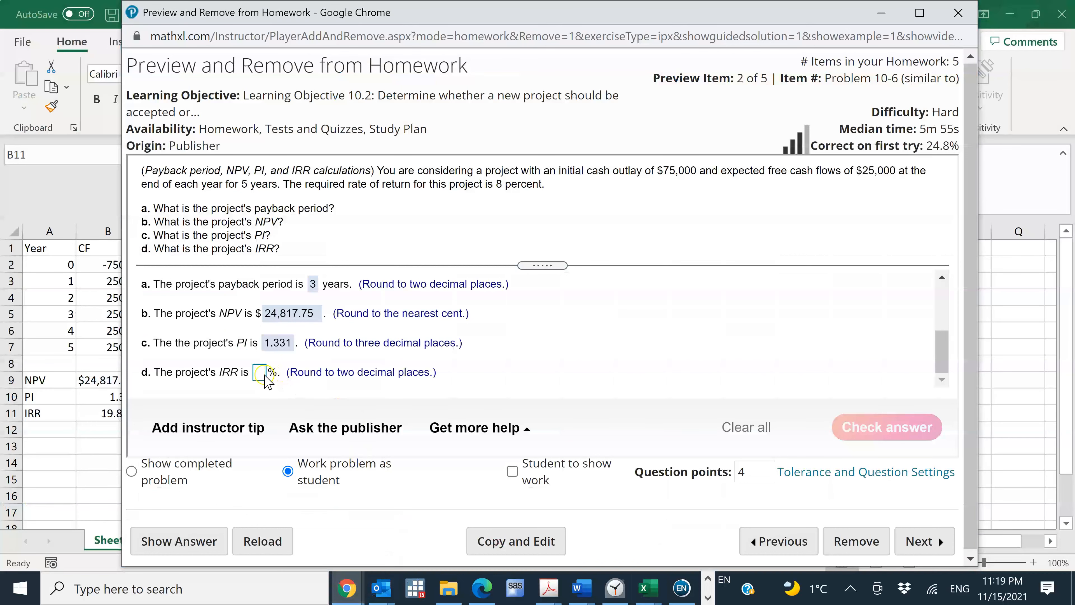
text(19.86)
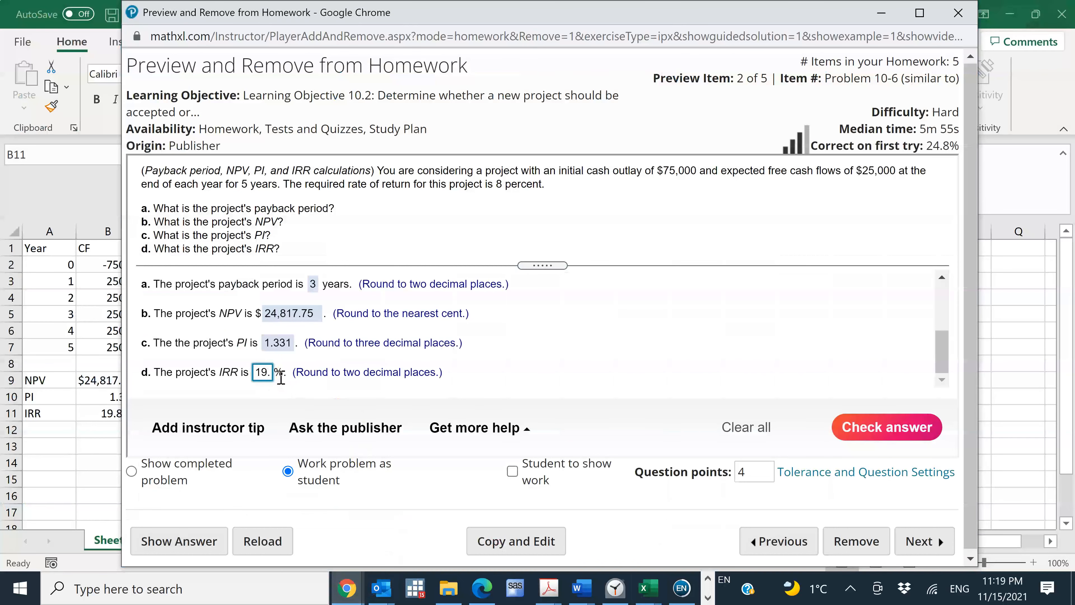